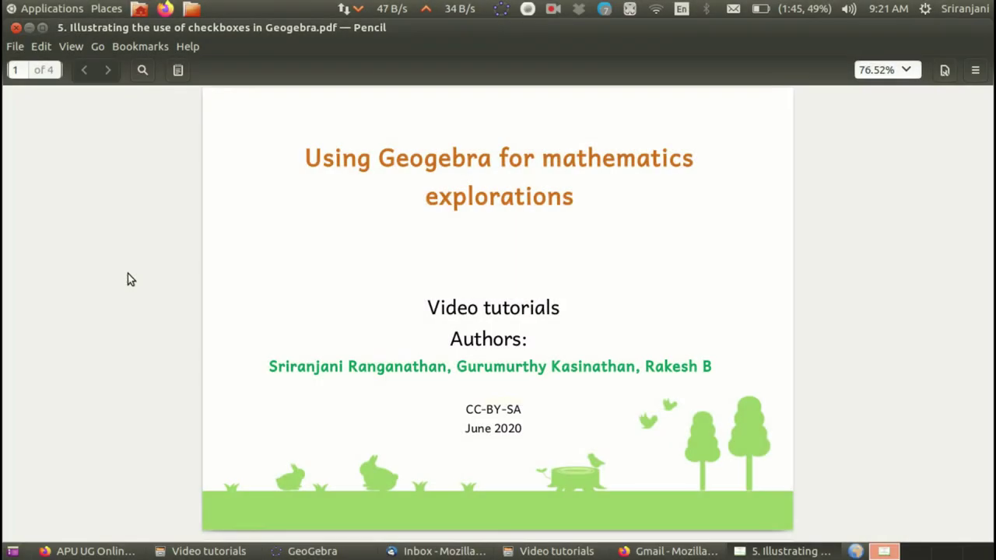
# - Advance three slides in Pencil to page 4, 'What are checkboxes'
pyautogui.press('pagedown')
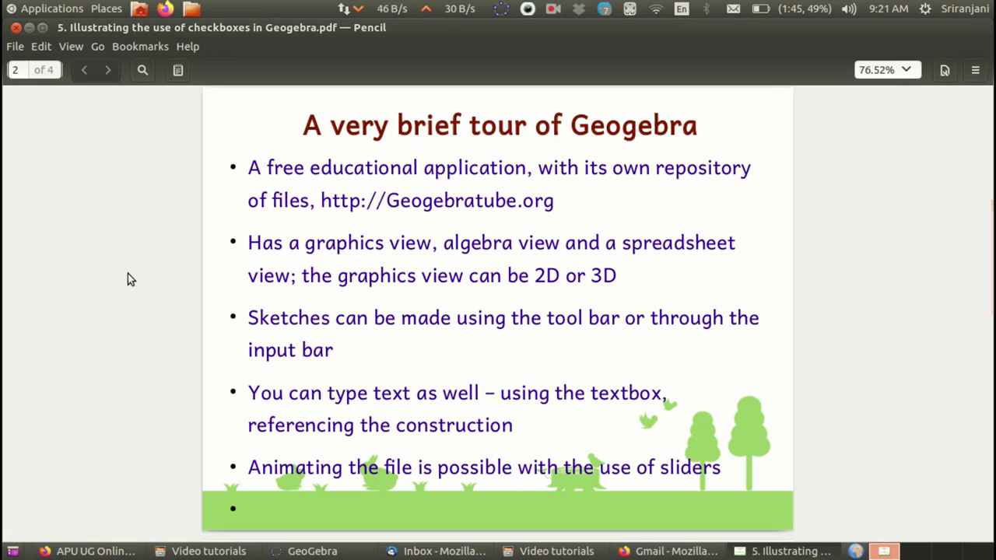
pyautogui.press('pagedown')
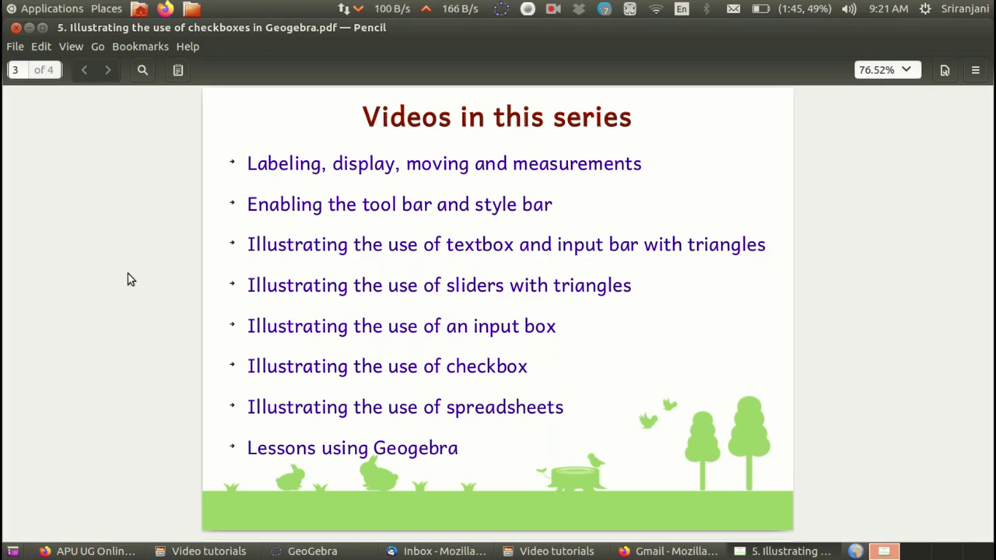
pyautogui.press('pagedown')
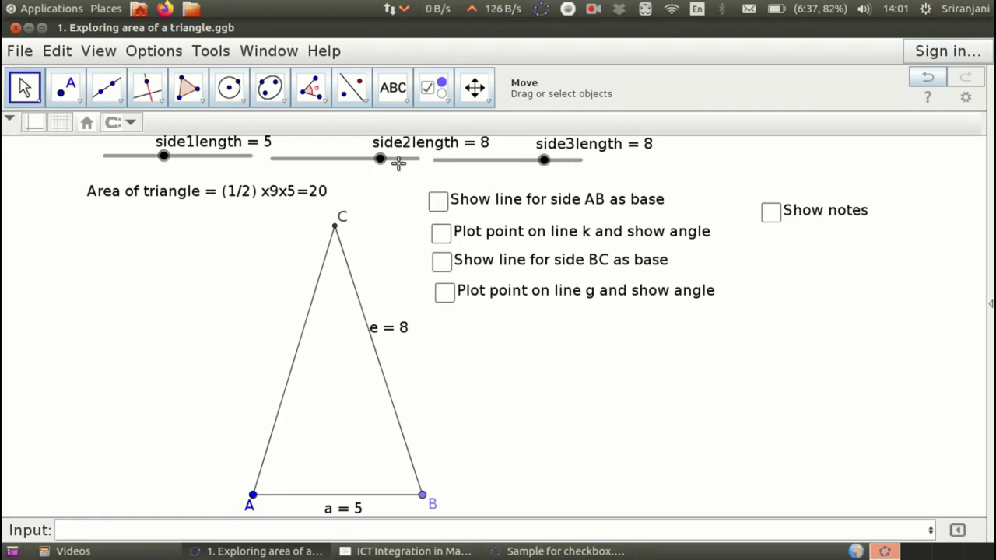
pyautogui.moveTo(380, 159)
pyautogui.mouseDown()
pyautogui.moveTo(363, 160)
pyautogui.moveTo(379, 172)
pyautogui.mouseUp()
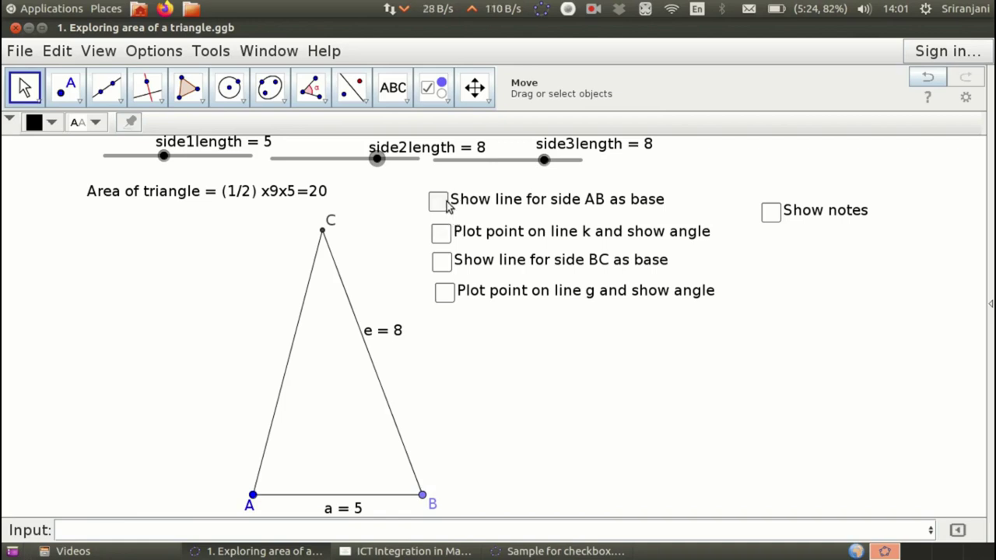
# - Tick the AB-base, plot-point and Show notes checkboxes to reveal line k, point G and notes
pyautogui.click(441, 201)
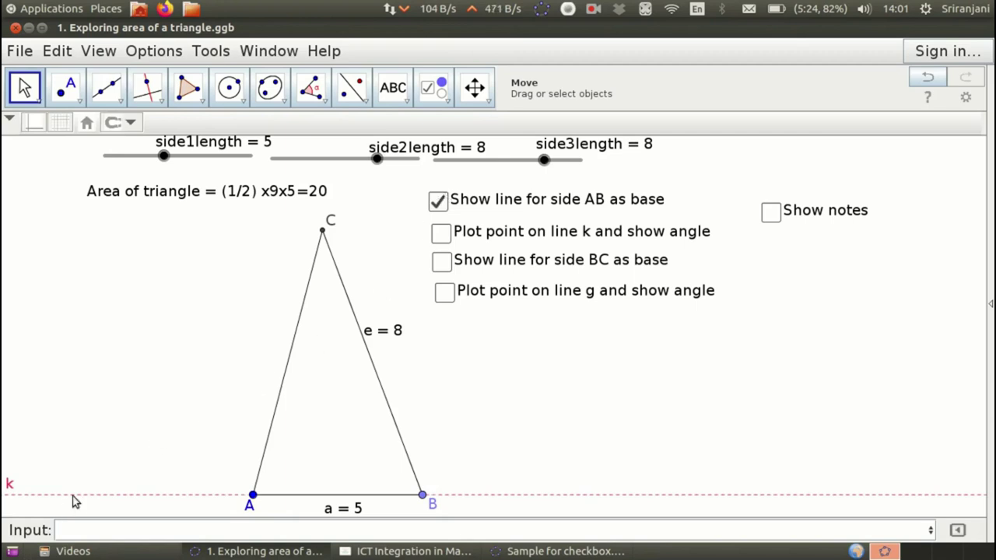
pyautogui.click(442, 234)
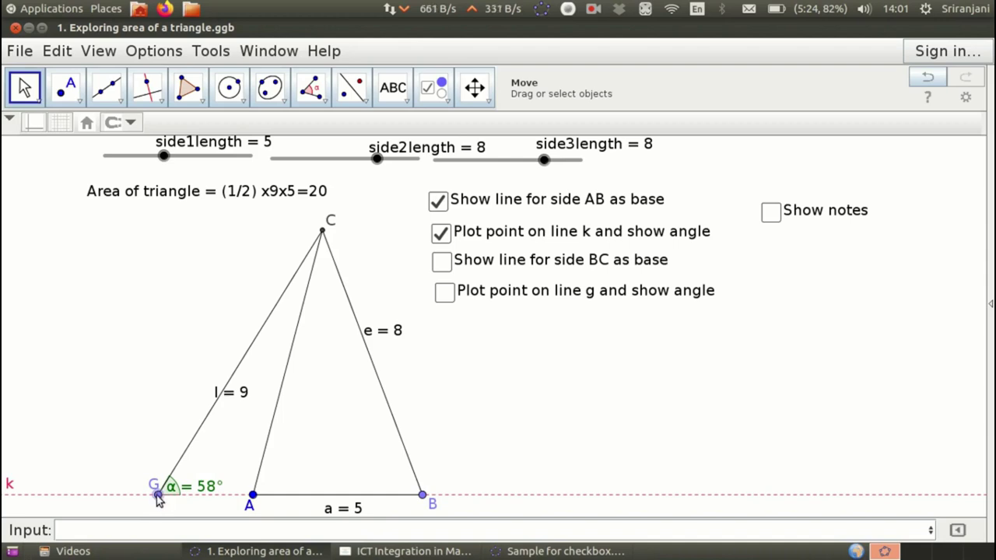
pyautogui.click(772, 214)
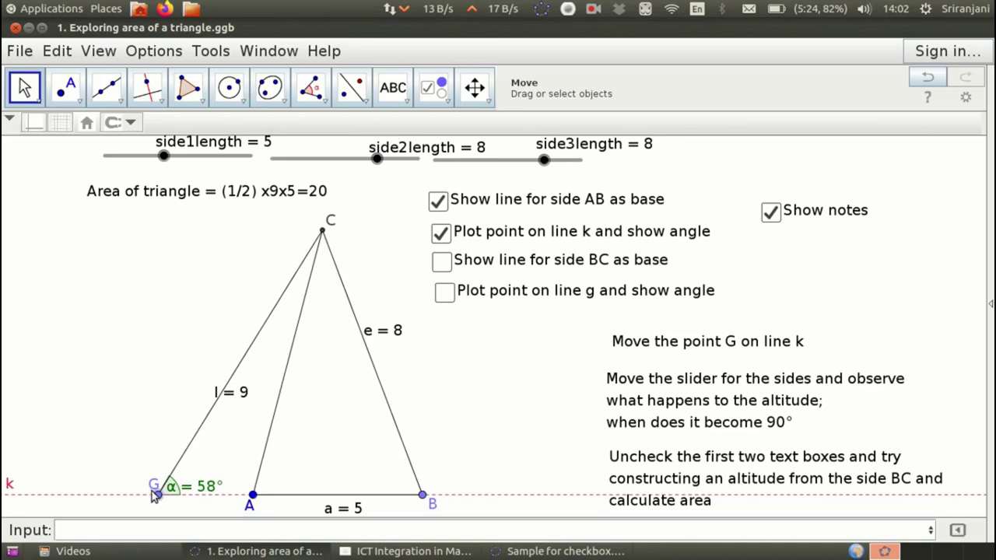
# - Nudge point G right along line k until angle α nears 90°
pyautogui.click(157, 495)
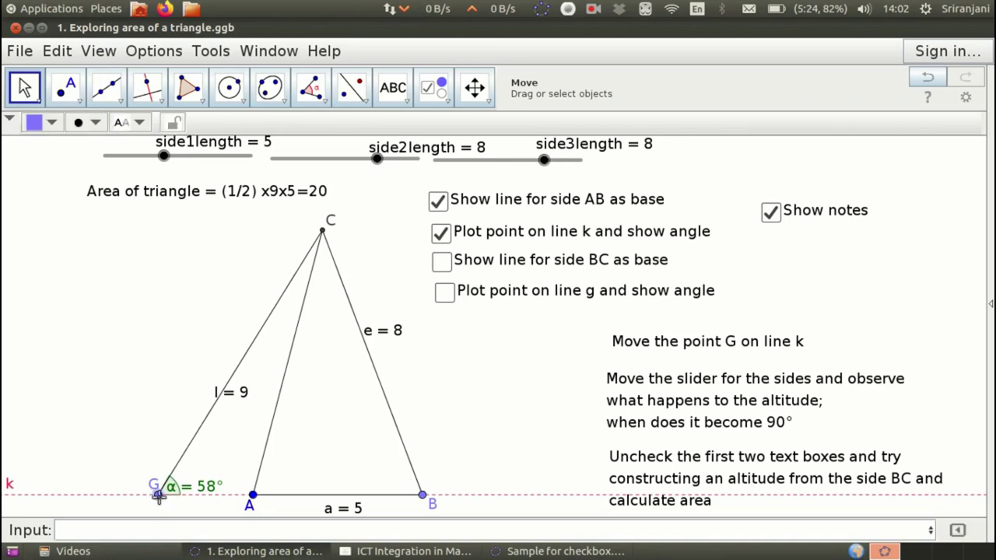
pyautogui.press('Right')
pyautogui.press('Right')
pyautogui.press('Right')
pyautogui.press('Right')
pyautogui.press('Right')
pyautogui.press('Right')
pyautogui.press('Right')
pyautogui.press('Right')
pyautogui.press('Right')
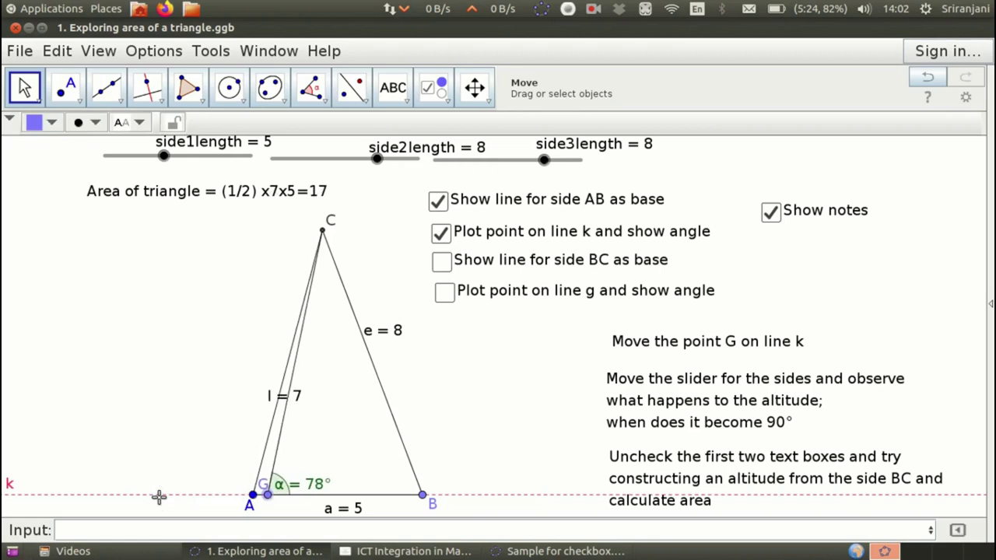
pyautogui.press('Right')
pyautogui.press('Right')
pyautogui.press('Right')
pyautogui.press('Right')
pyautogui.press('Right')
pyautogui.press('Right')
pyautogui.press('Right')
pyautogui.press('Right')
pyautogui.press('Right')
pyautogui.press('Right')
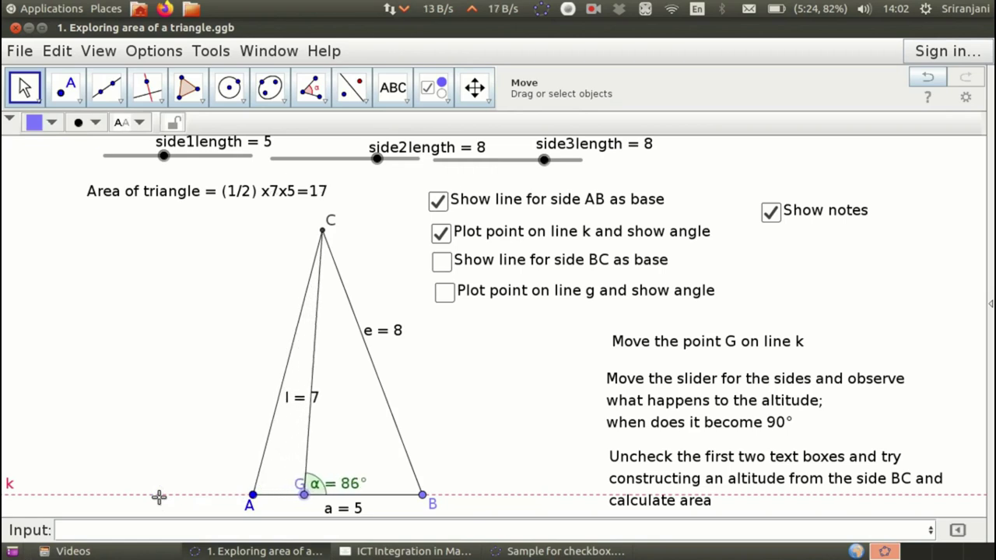
pyautogui.press('Right')
pyautogui.press('Right')
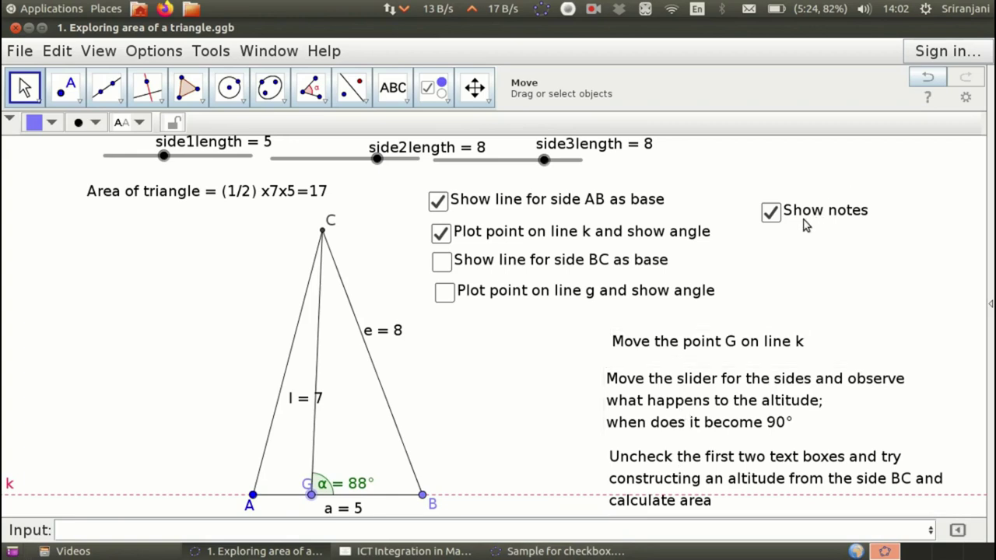
# - Untick Show notes, plot-point and AB-base to hide the notes, point G and line k
pyautogui.click(772, 215)
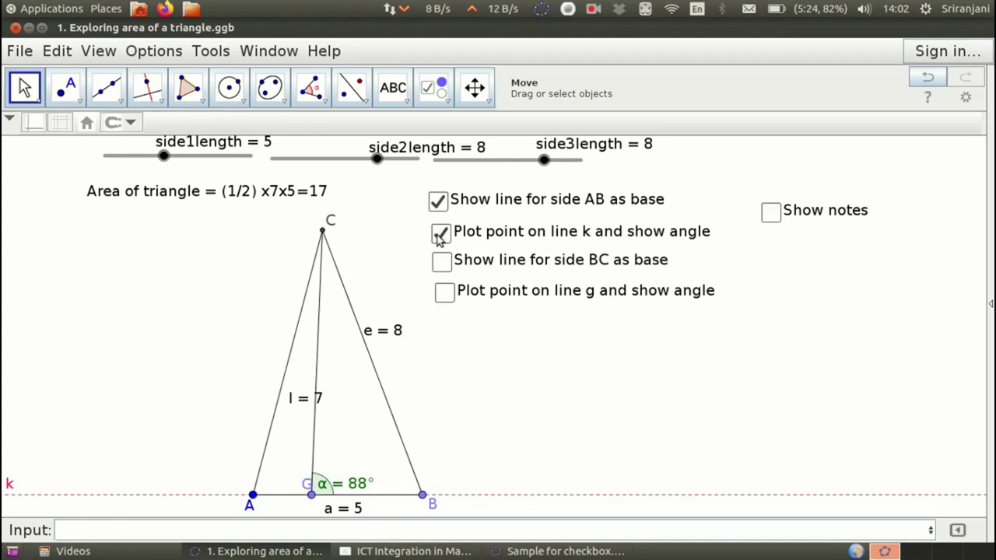
pyautogui.click(441, 233)
pyautogui.click(439, 202)
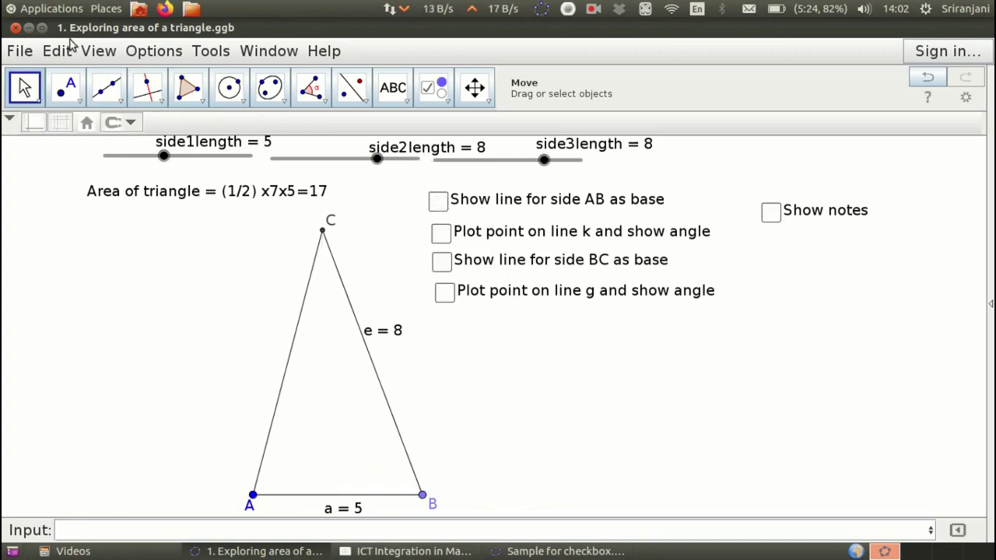
# - Show the Algebra view with Booleans f, h, j, m, n, and toggle AB to watch f change
pyautogui.click(99, 51)
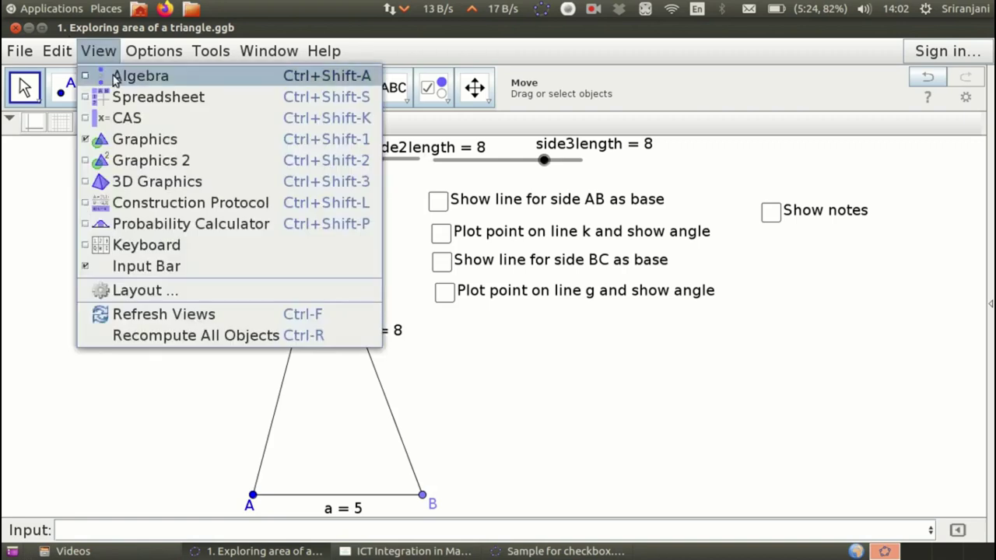
pyautogui.click(114, 77)
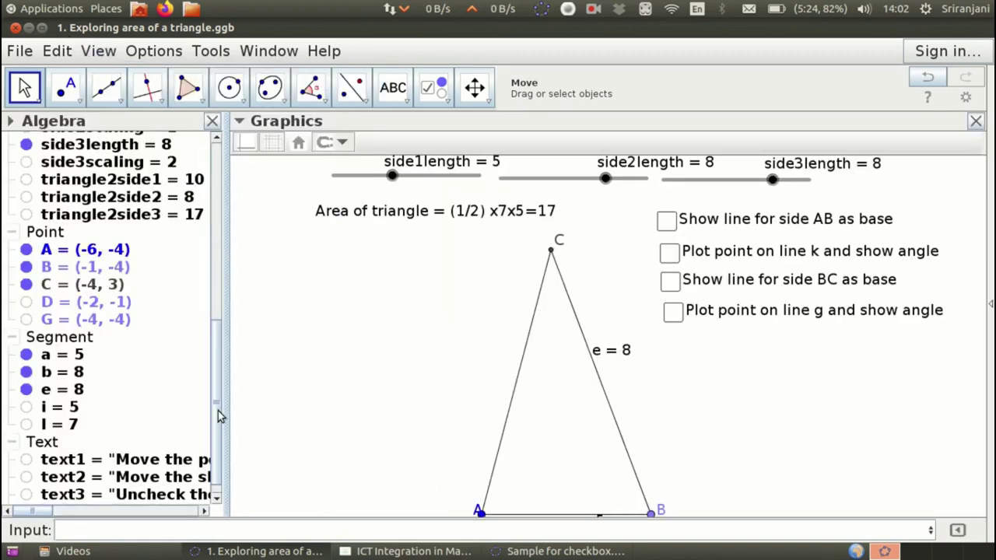
pyautogui.moveTo(218, 417); pyautogui.dragTo(218, 194)
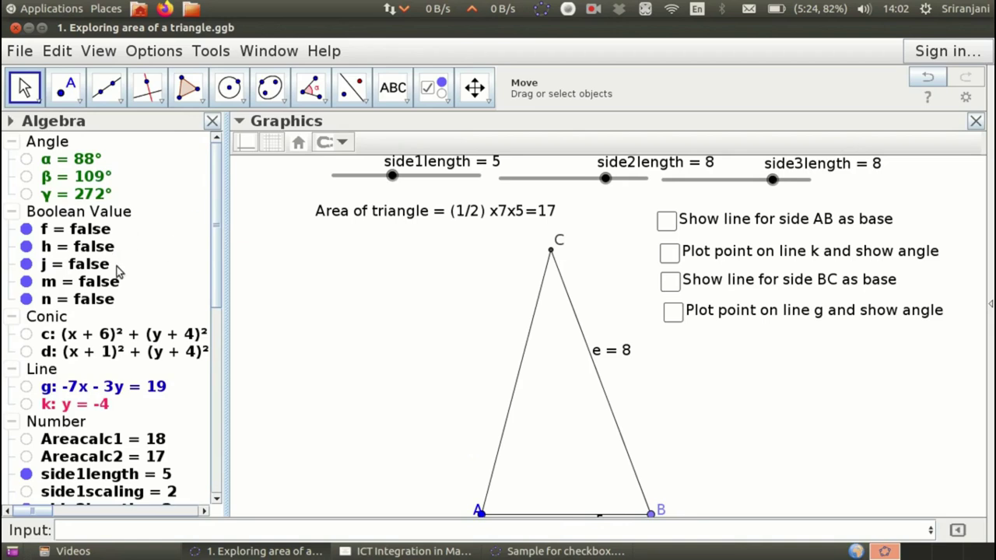
pyautogui.click(62, 212)
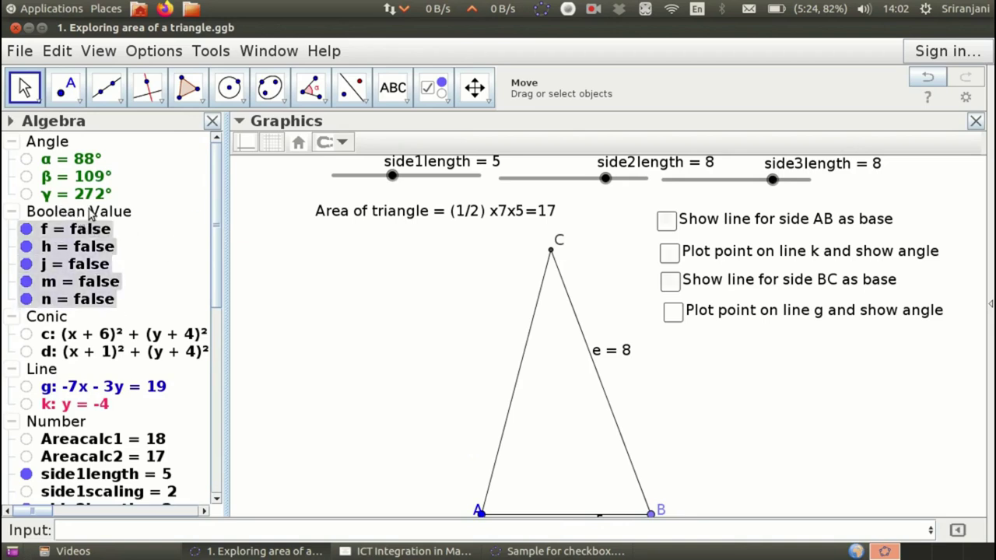
pyautogui.press('Escape')
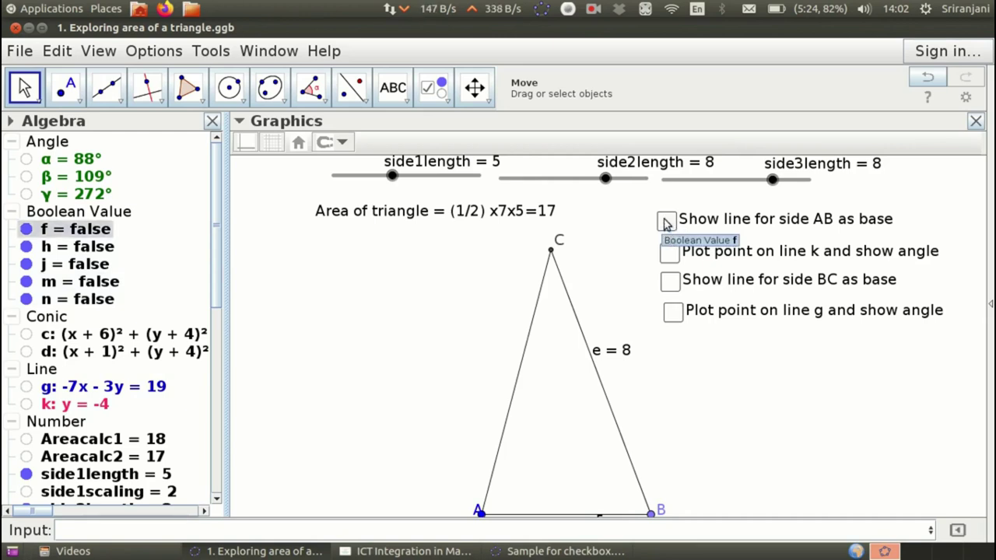
pyautogui.click(666, 221)
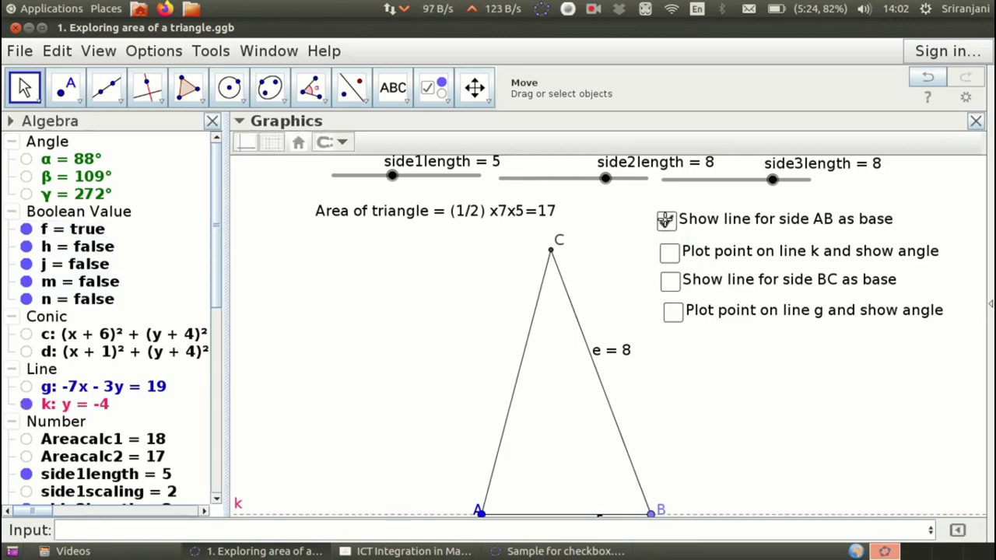
pyautogui.click(666, 221)
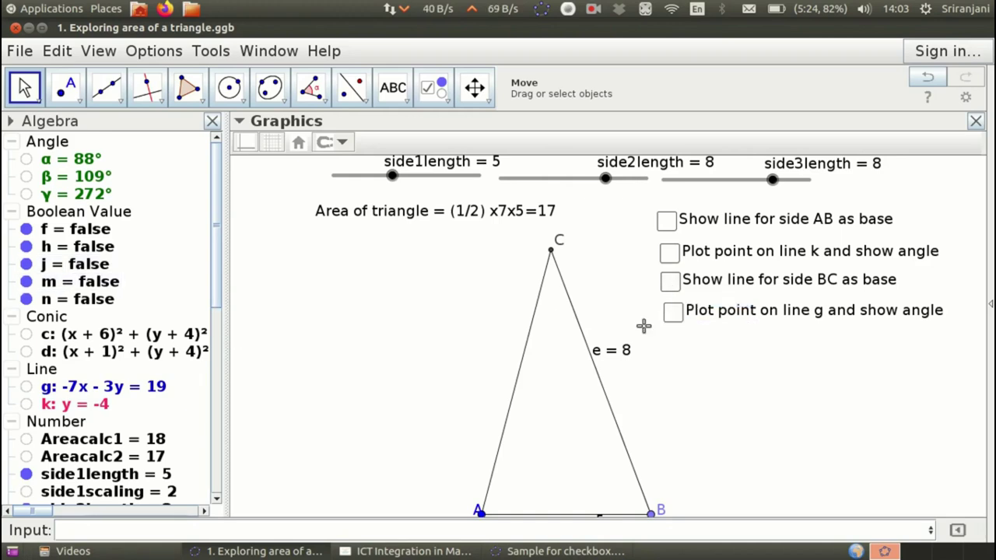
# - Re-tick the AB-base and plot-point checkboxes to show line k, point G and angle α
pyautogui.click(667, 220)
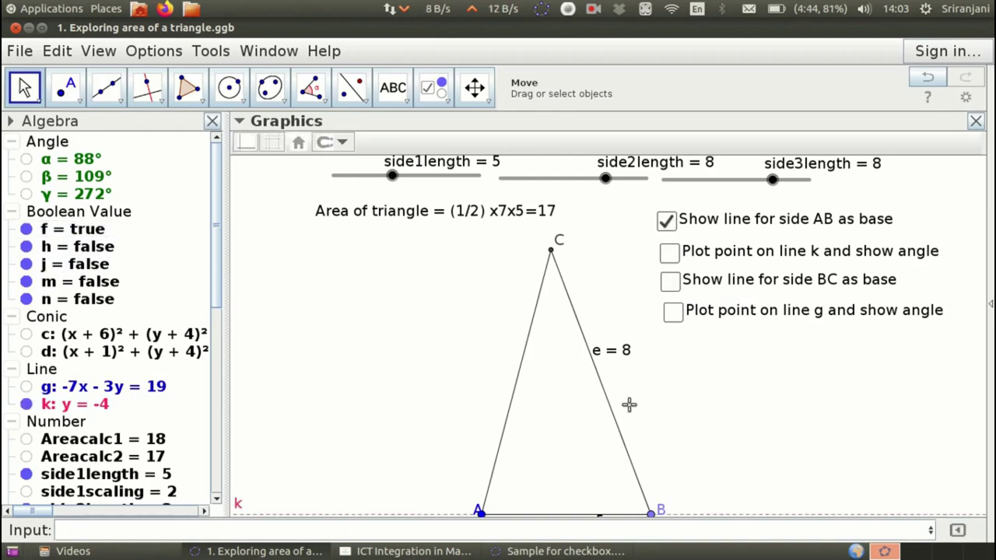
pyautogui.click(670, 252)
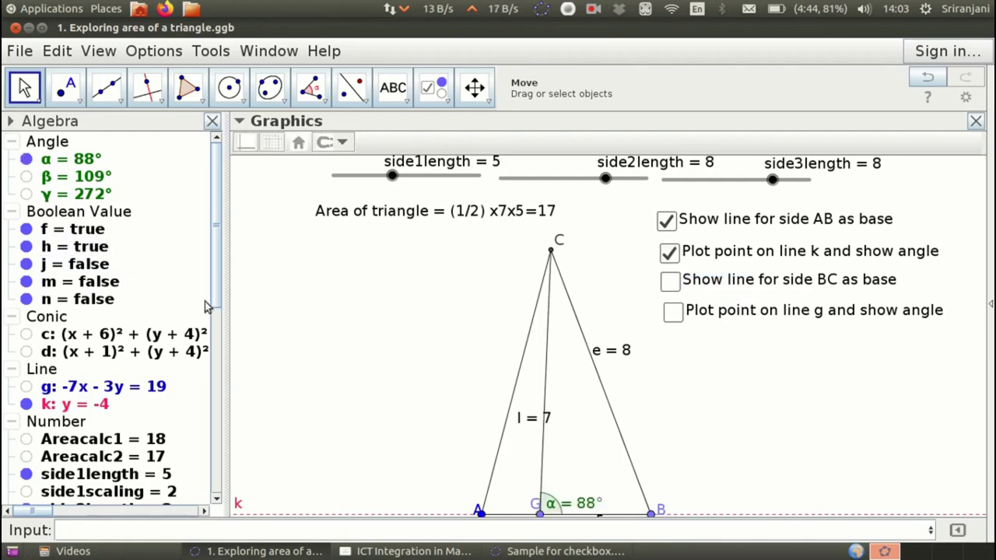
pyautogui.moveTo(214, 290); pyautogui.dragTo(216, 342)
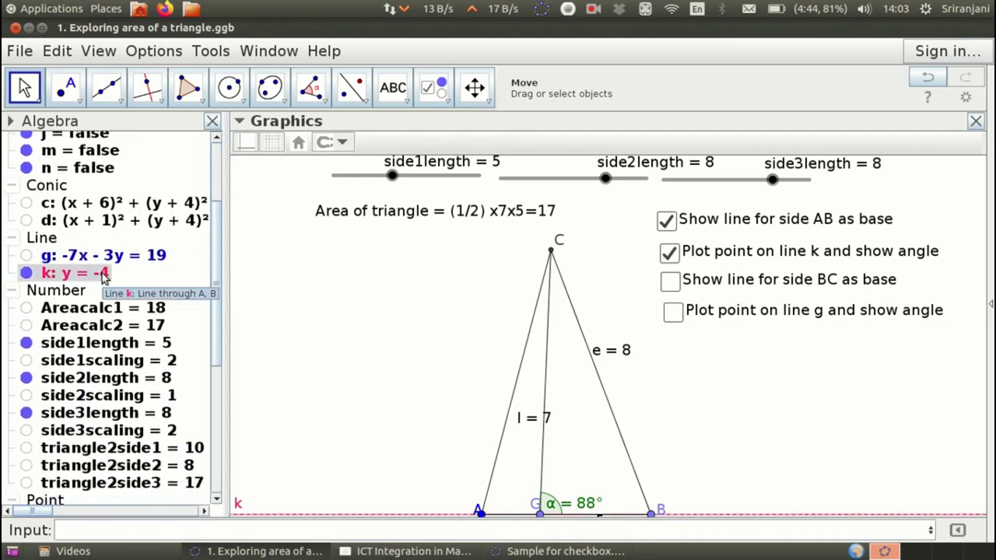
# - Inspect line k's Condition to Show Object in its properties, then close them
pyautogui.rightClick(101, 276)
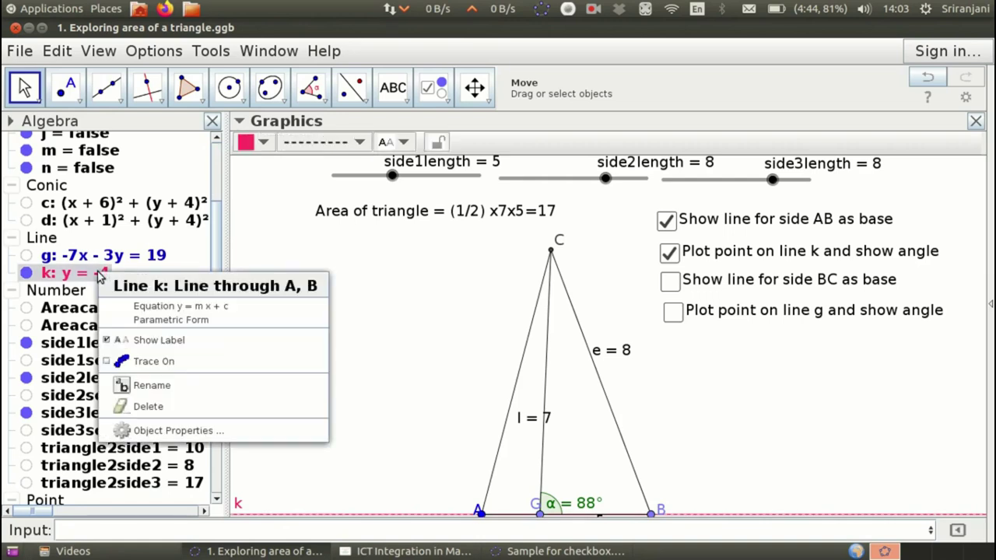
pyautogui.click(178, 431)
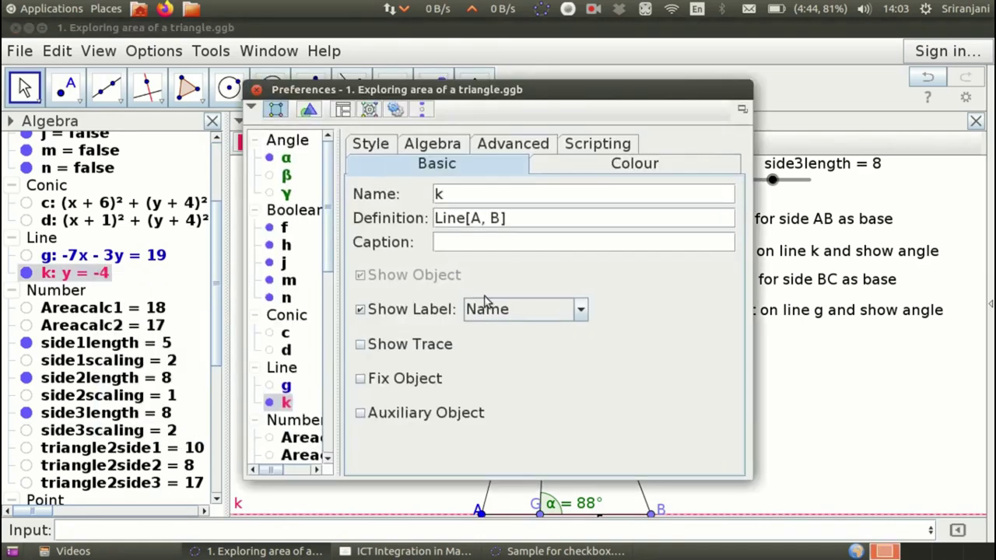
pyautogui.click(528, 145)
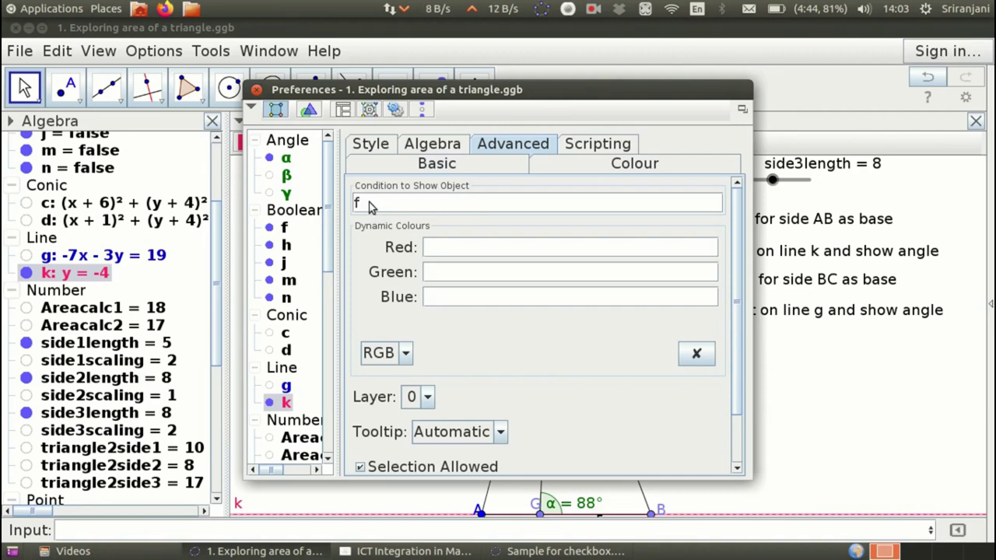
pyautogui.click(256, 90)
# - Inspect point G's properties, whose visibility is conditioned on h, then close them
pyautogui.scroll(-2, 221, 318)
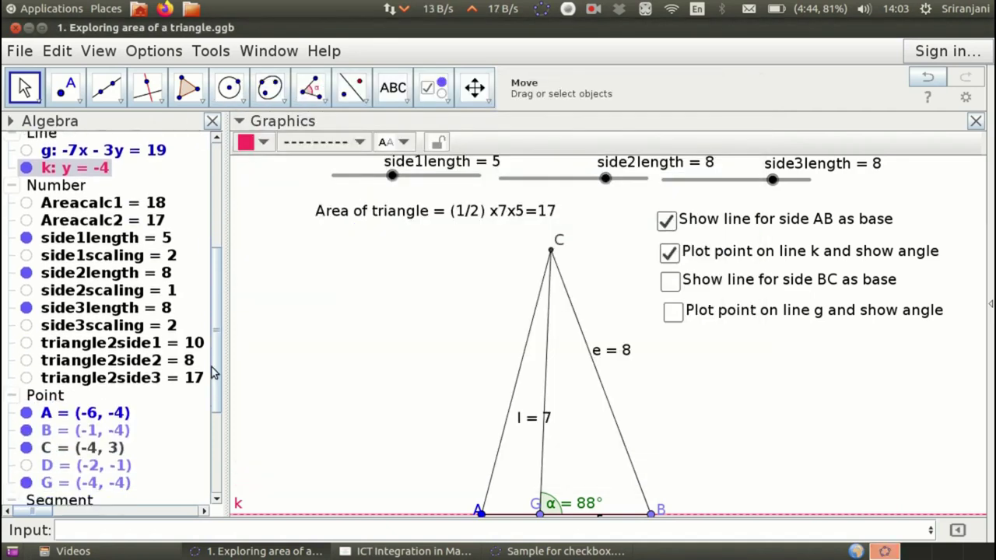
pyautogui.scroll(5, 210, 350)
pyautogui.scroll(-7, 204, 411)
pyautogui.scroll(-1, 153, 396)
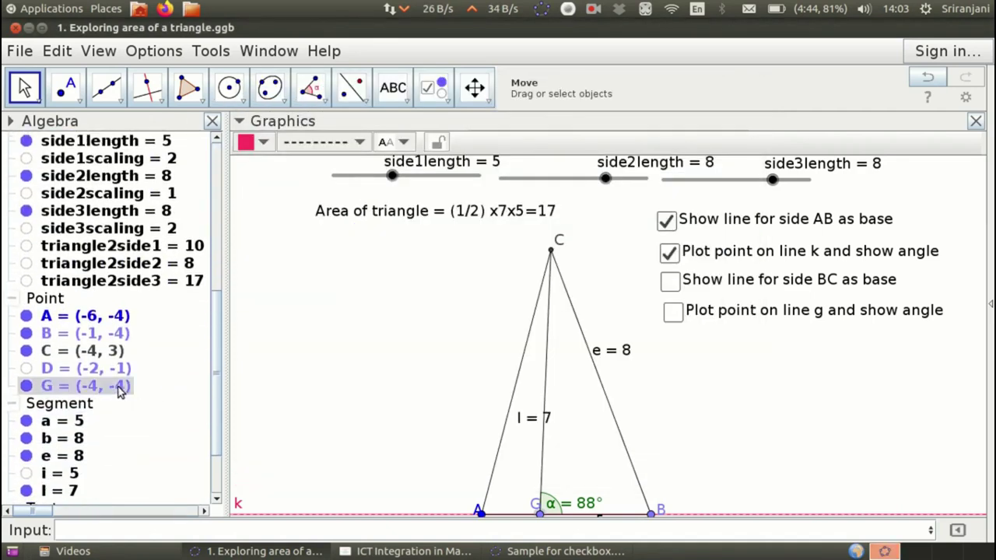
pyautogui.rightClick(119, 387)
pyautogui.click(165, 547)
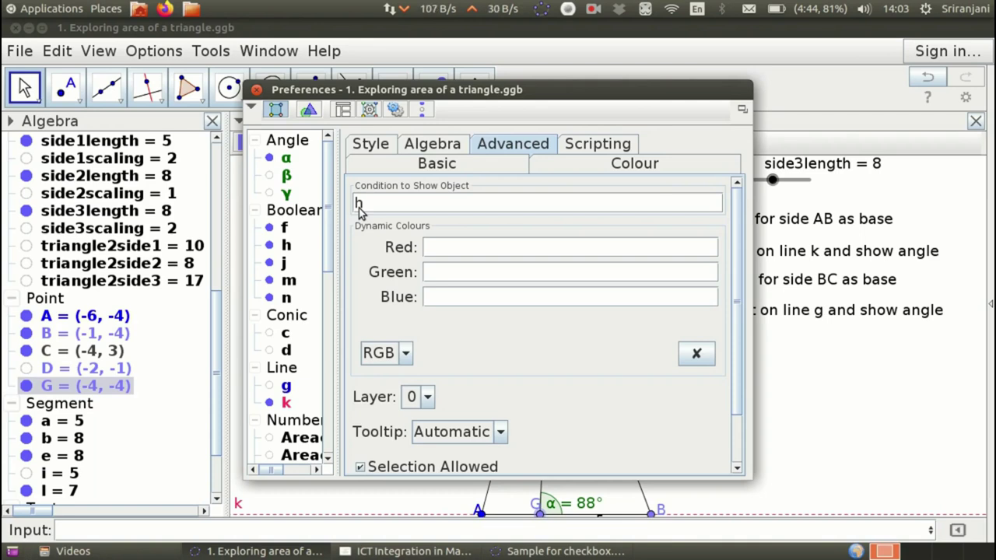
pyautogui.click(257, 90)
pyautogui.moveTo(216, 318); pyautogui.dragTo(201, 178)
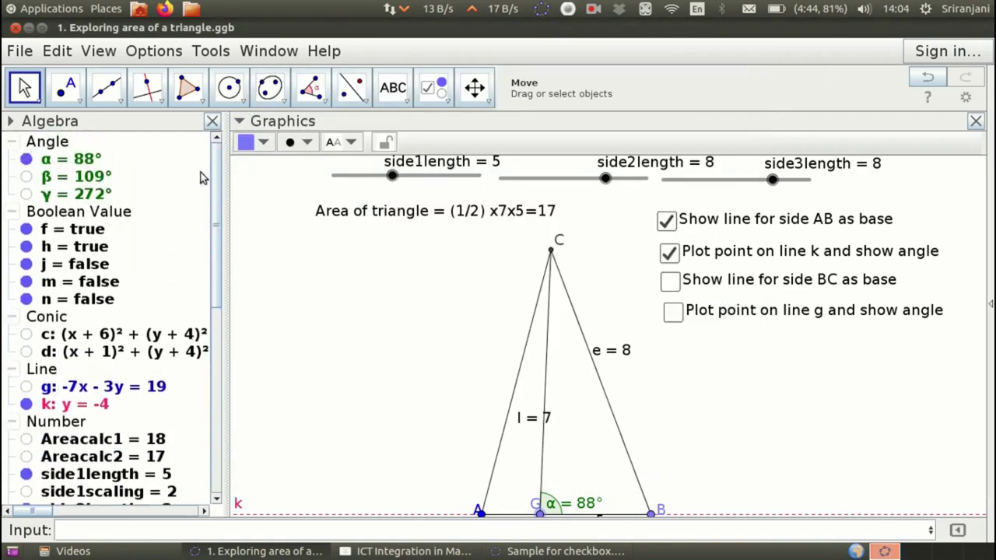
pyautogui.click(113, 153)
pyautogui.rightClick(99, 159)
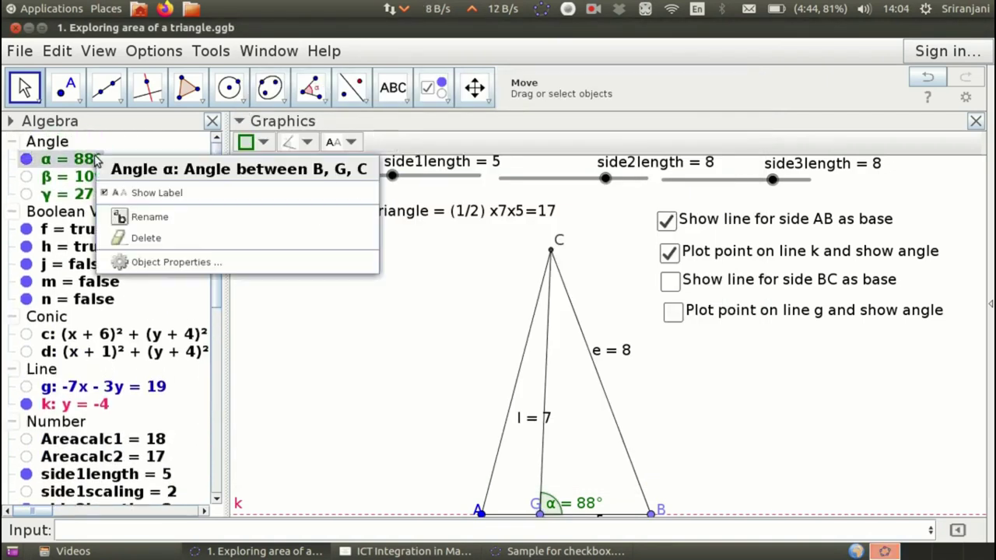
pyautogui.click(155, 272)
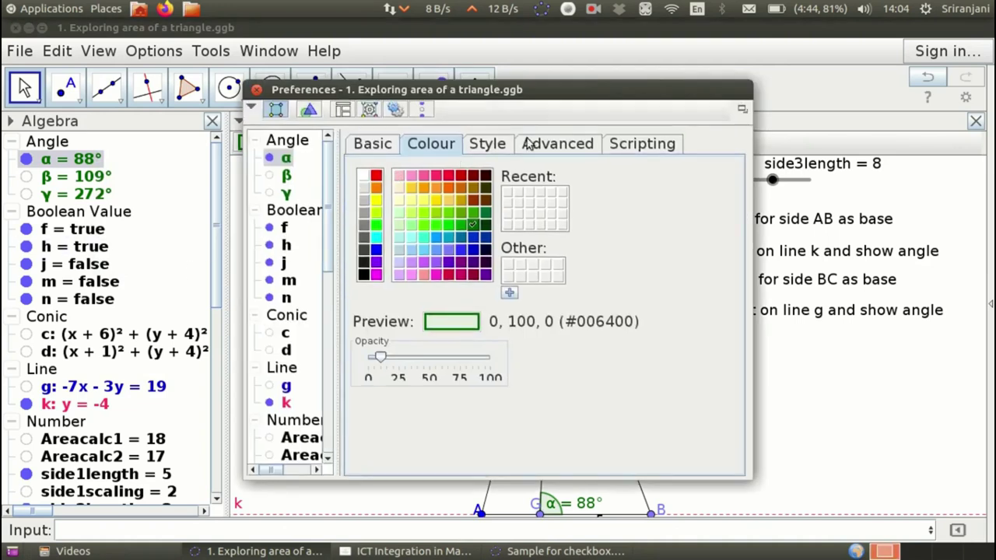
pyautogui.click(528, 145)
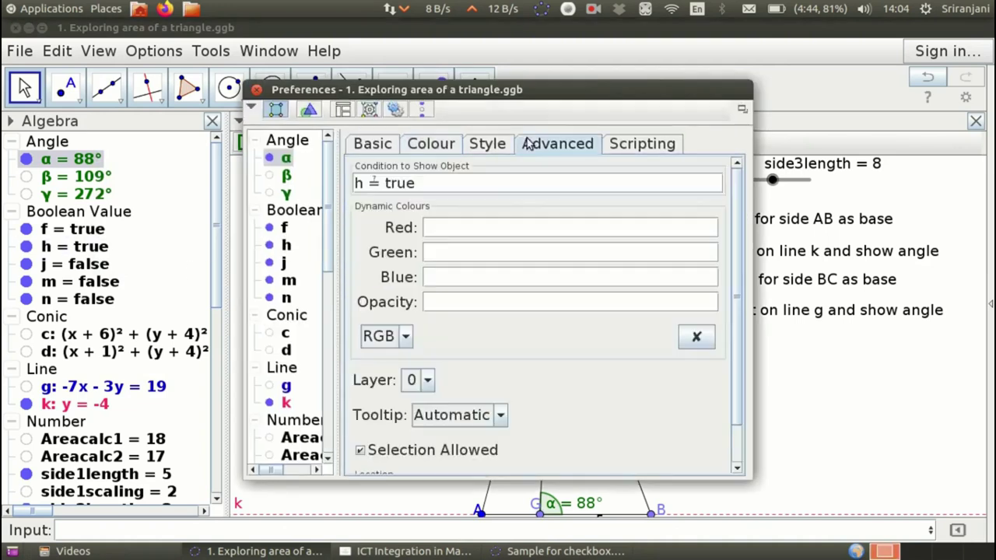
pyautogui.click(256, 91)
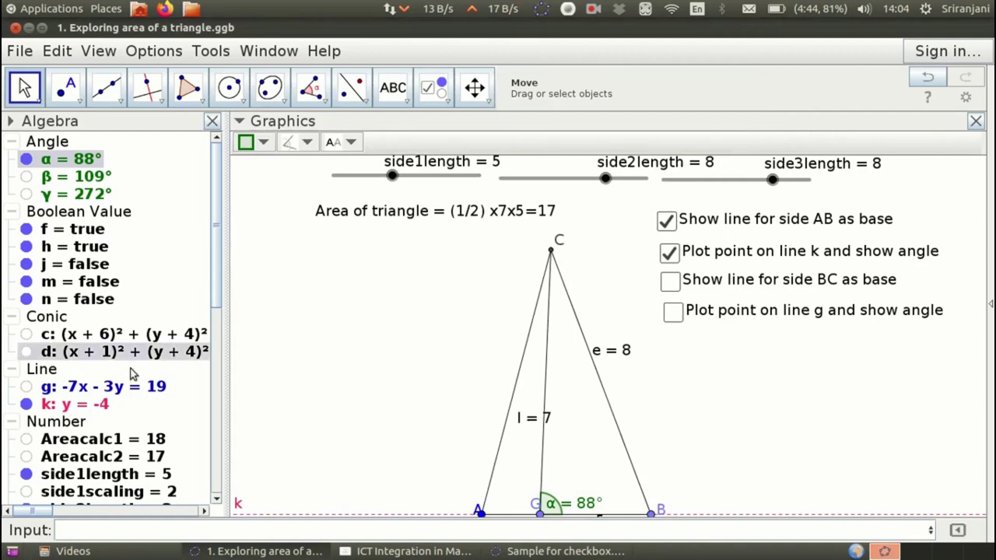
pyautogui.rightClick(144, 340)
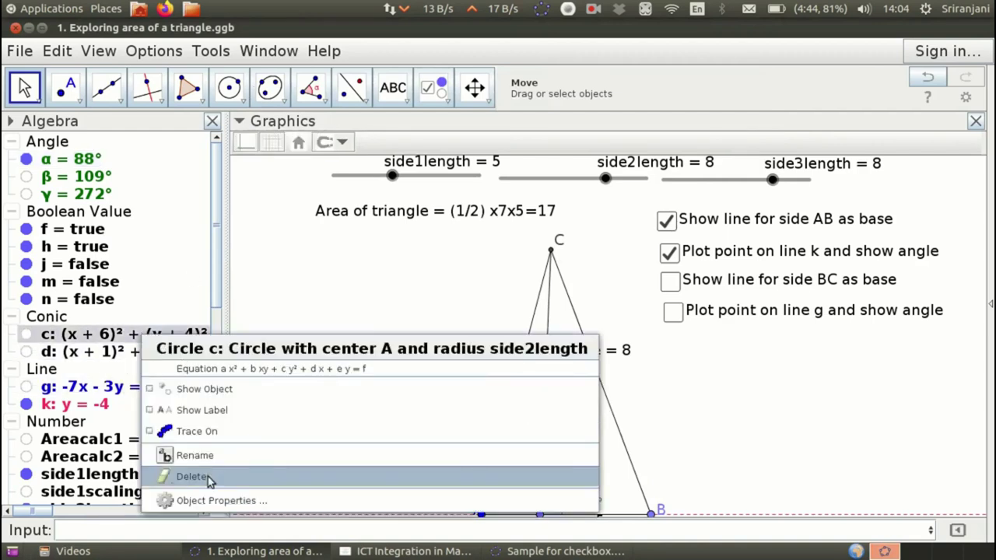
pyautogui.click(217, 498)
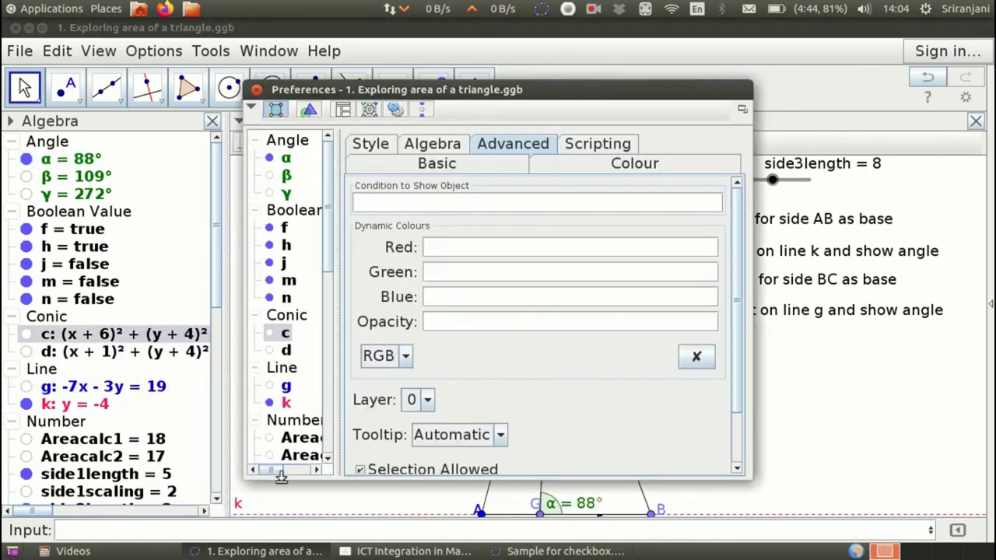
pyautogui.click(545, 145)
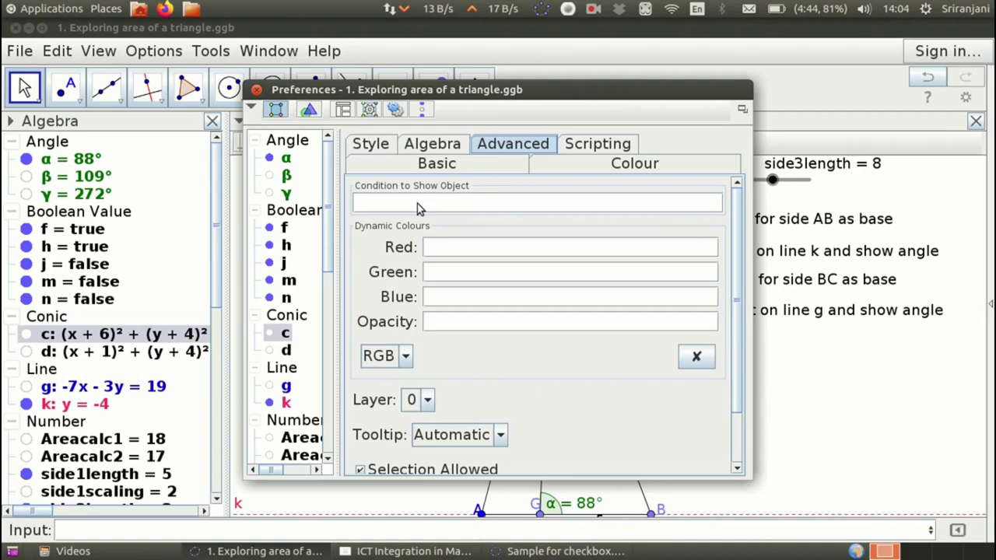
pyautogui.click(256, 90)
pyautogui.rightClick(74, 405)
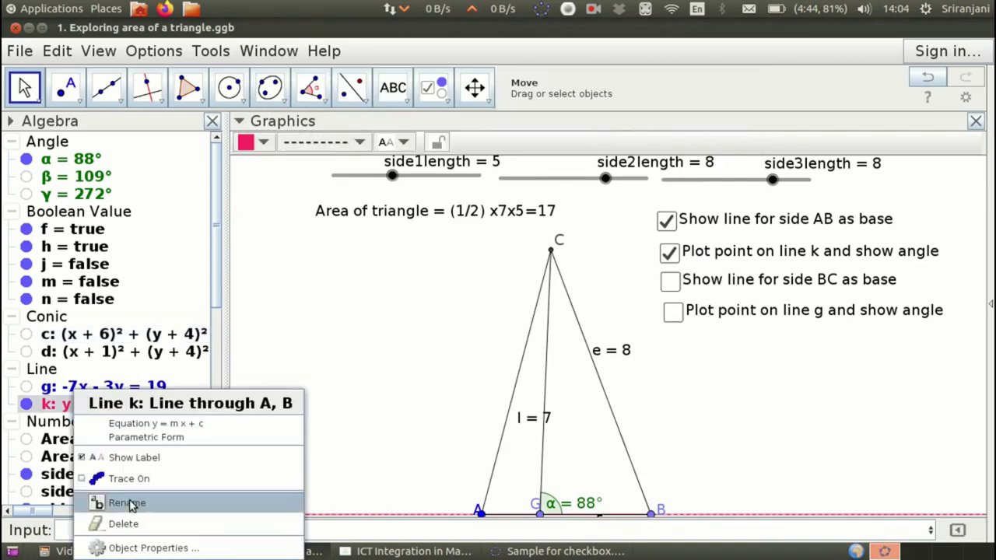
pyautogui.click(140, 548)
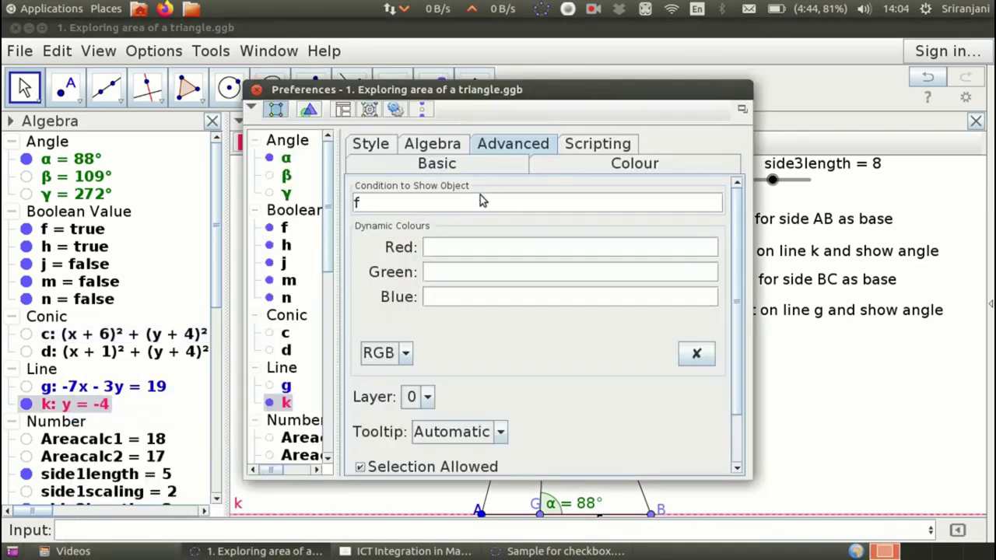
pyautogui.click(256, 91)
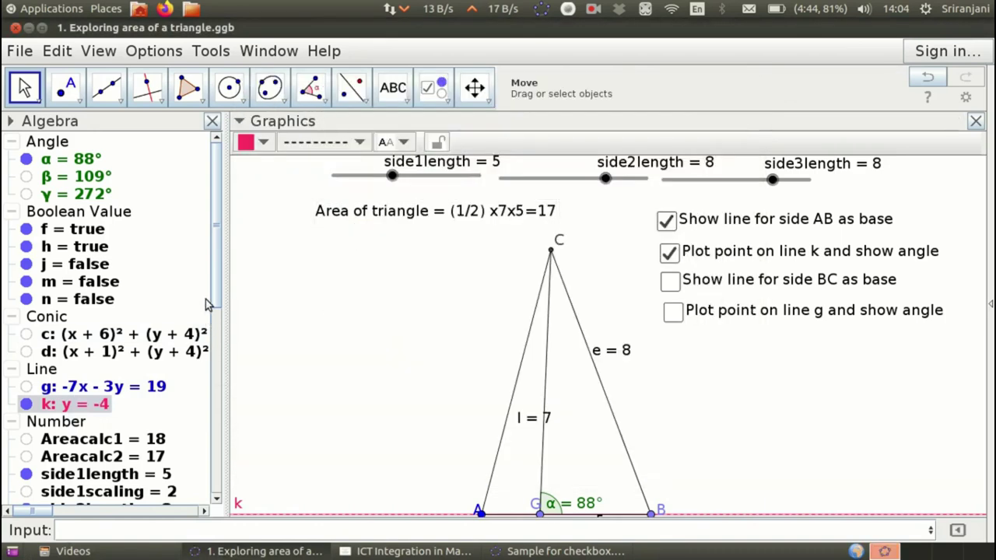
# - Close the Algebra view and tick Show notes to display the three exploration notes
pyautogui.moveTo(215, 300)
pyautogui.mouseDown()
pyautogui.moveTo(222, 440)
pyautogui.moveTo(249, 382)
pyautogui.mouseUp()
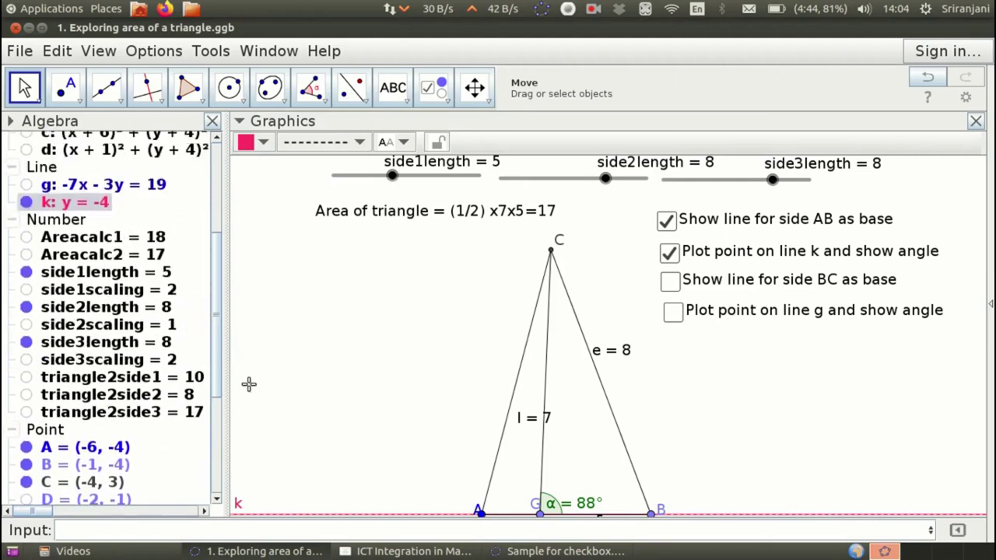
pyautogui.click(212, 120)
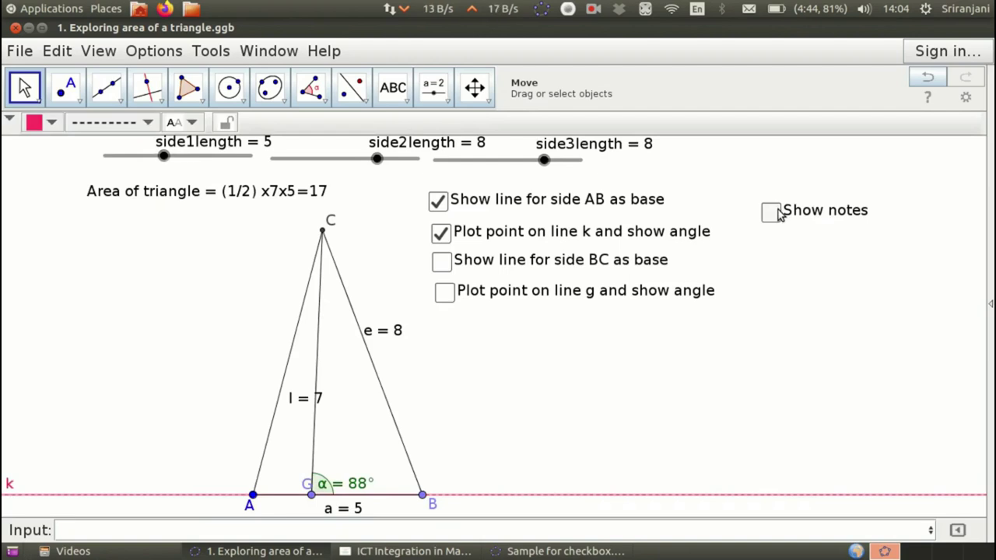
pyautogui.click(779, 215)
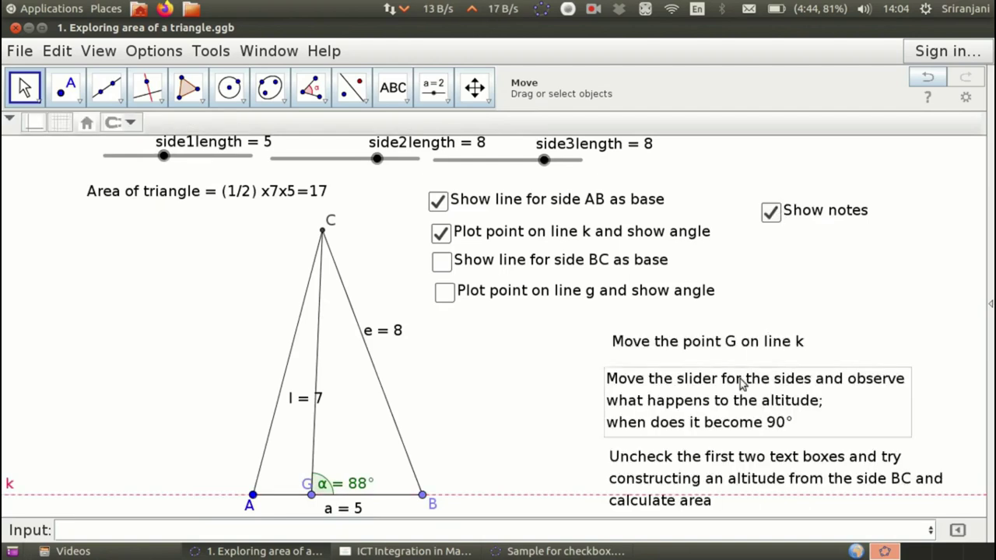
# - Show and hide the Algebra view again, then toggle the instruction notes off and on
pyautogui.click(98, 50)
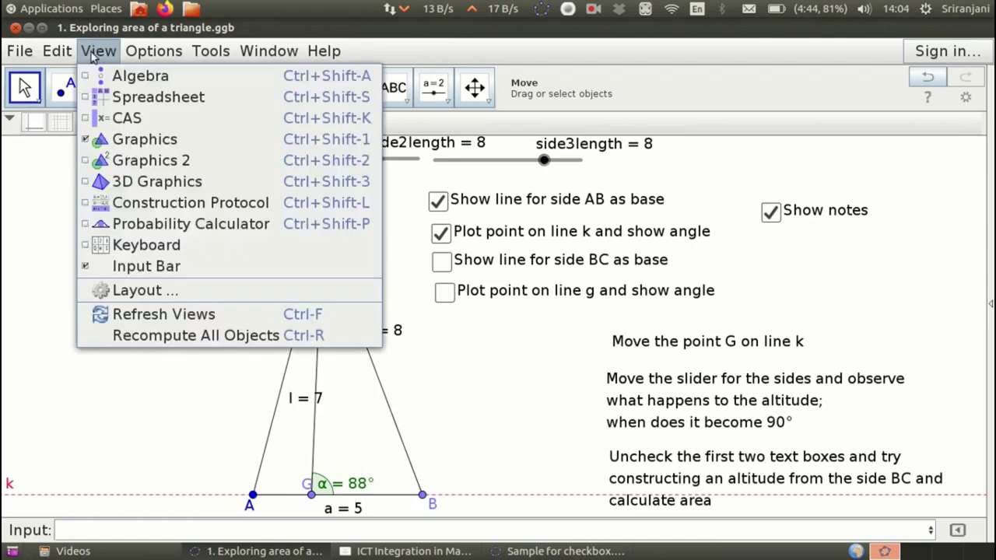
pyautogui.click(85, 70)
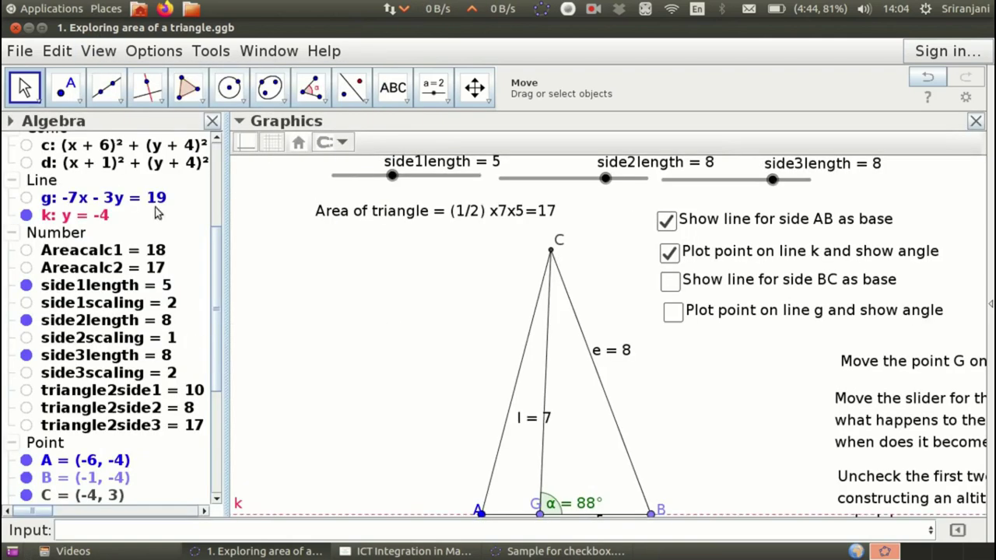
pyautogui.scroll(3, 222, 223)
pyautogui.scroll(3, 222, 223)
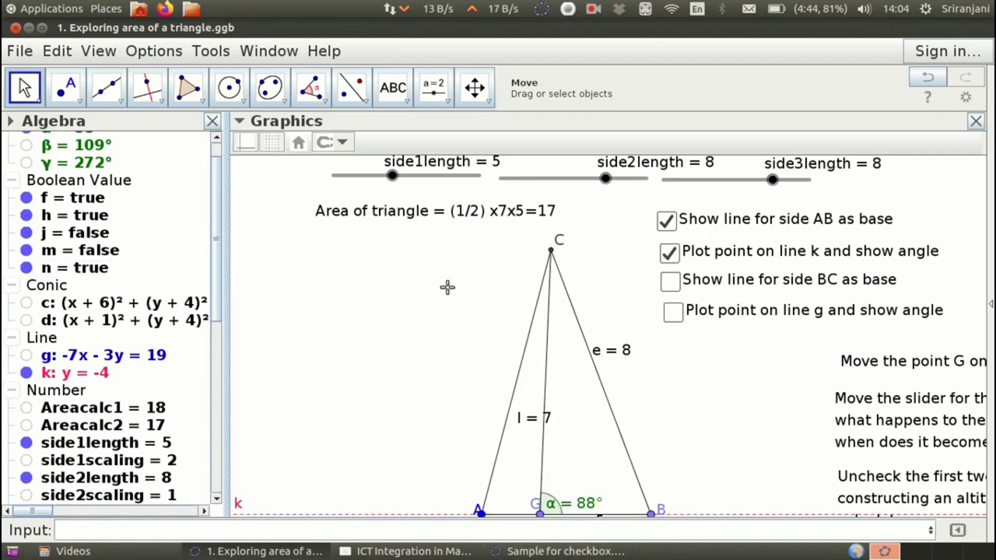
pyautogui.click(211, 122)
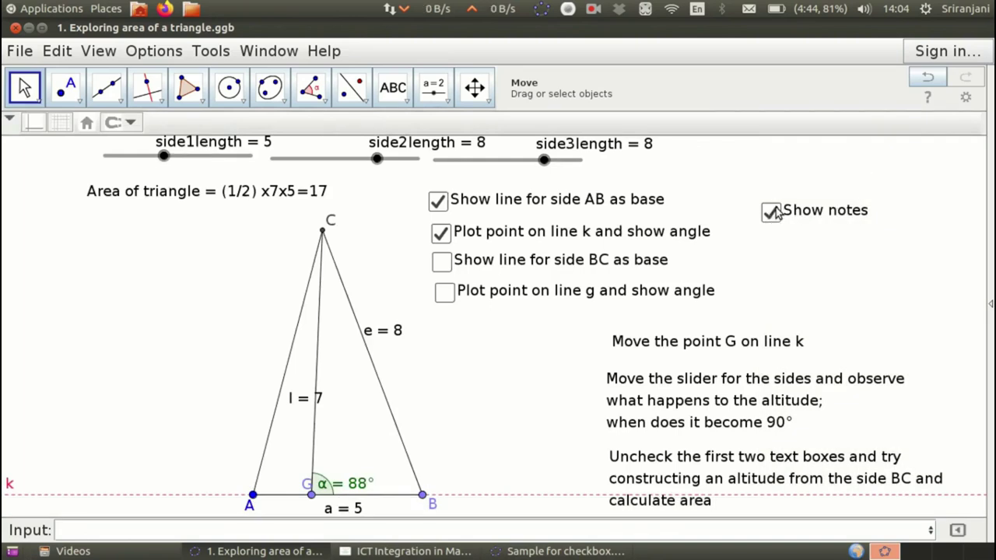
pyautogui.click(775, 214)
# - Check text1's Advanced condition, close Algebra, and switch to the Sample for checkbox file
pyautogui.click(94, 51)
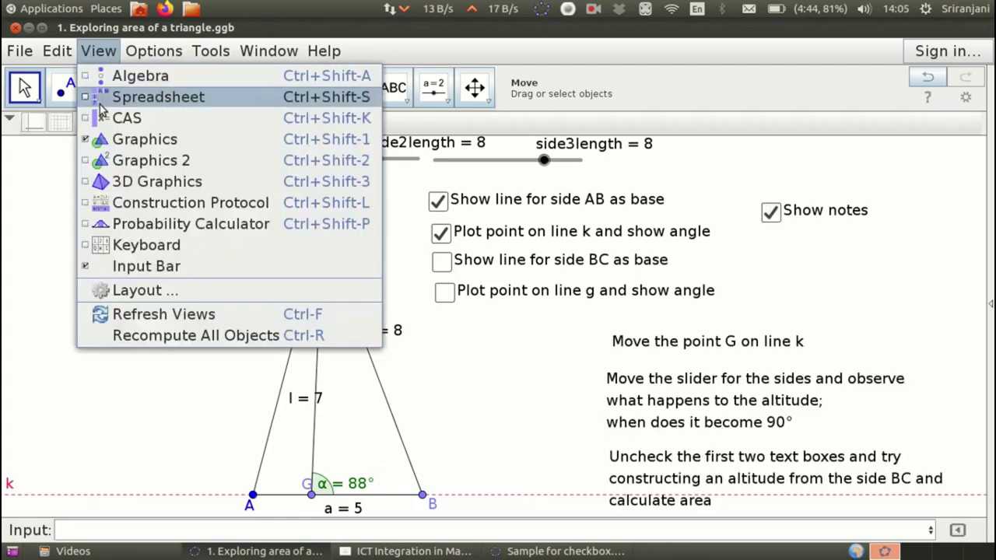
pyautogui.click(119, 77)
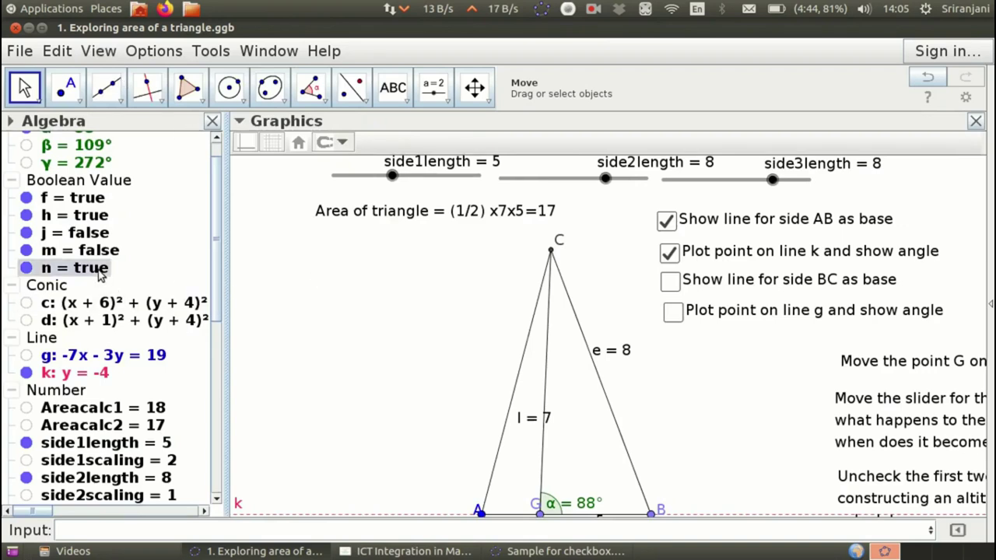
pyautogui.moveTo(215, 284); pyautogui.dragTo(251, 459)
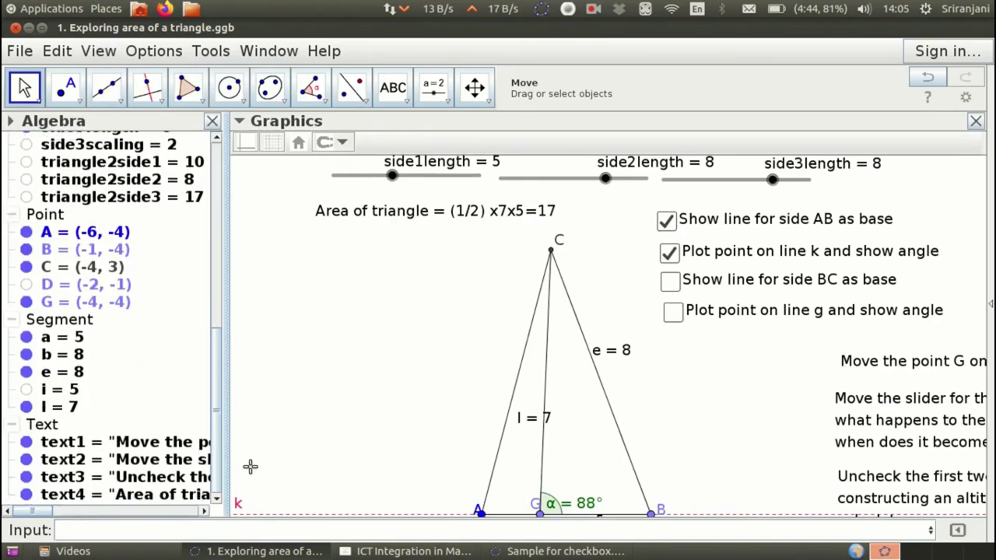
pyautogui.rightClick(176, 450)
pyautogui.click(233, 548)
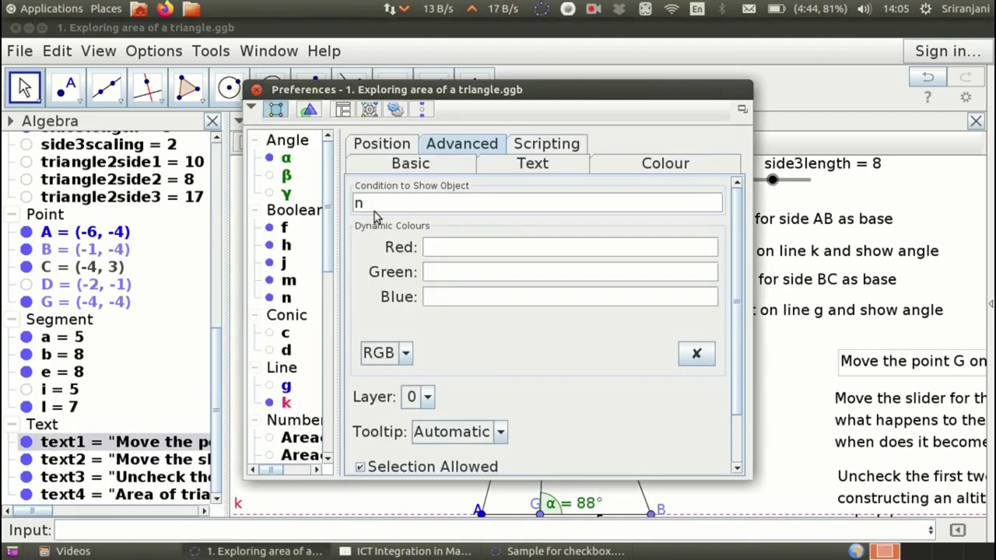
pyautogui.click(256, 90)
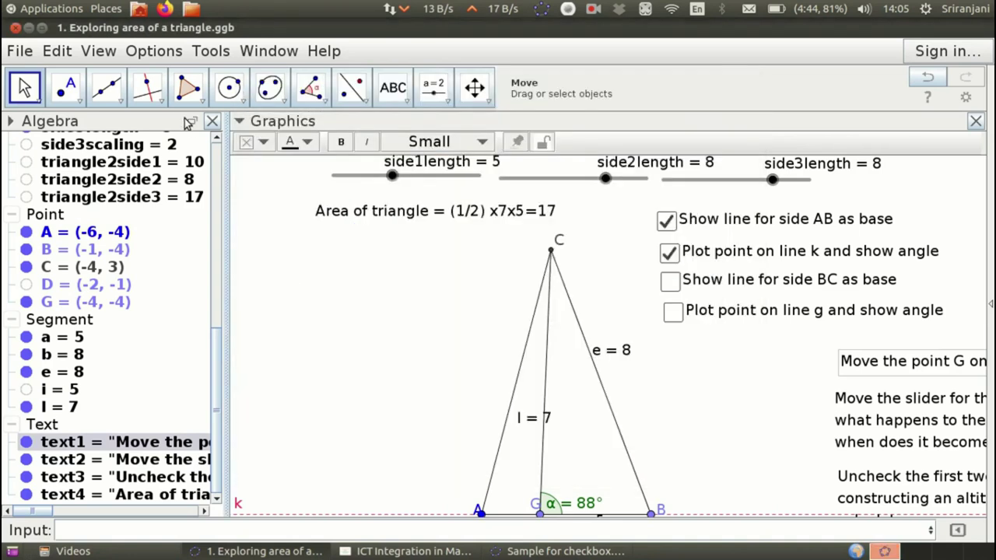
pyautogui.click(212, 122)
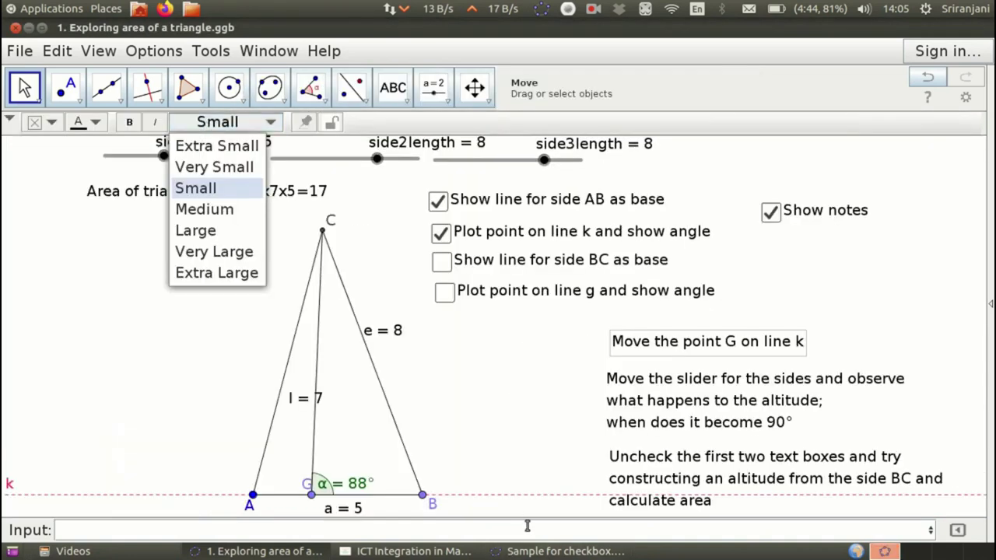
pyautogui.click(517, 553)
pyautogui.click(517, 553)
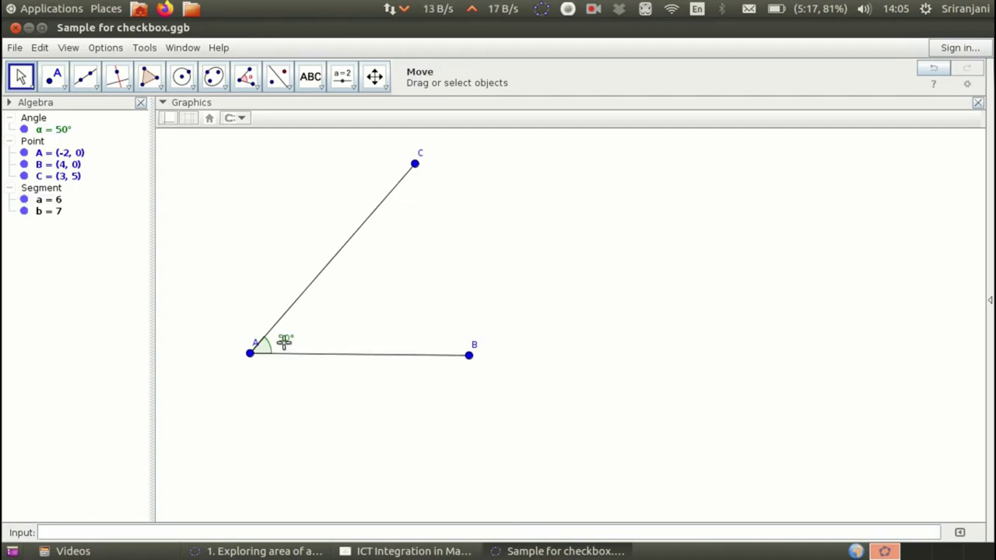
# - Start placing a slider, then cancel it
pyautogui.click(348, 77)
pyautogui.click(690, 180)
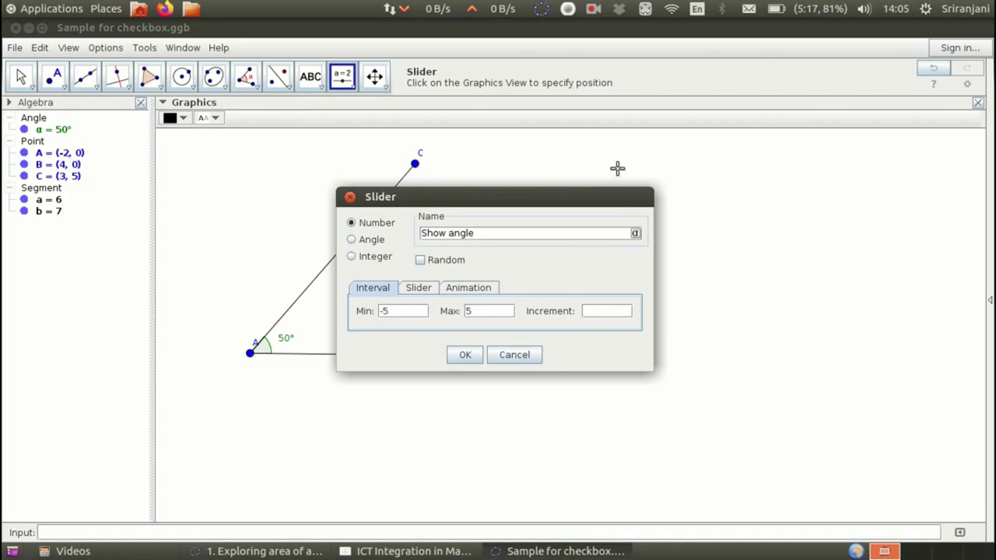
pyautogui.press('Escape')
# - Place a show/hide checkbox captioned 'Show angle' linked to angle α
pyautogui.click(350, 90)
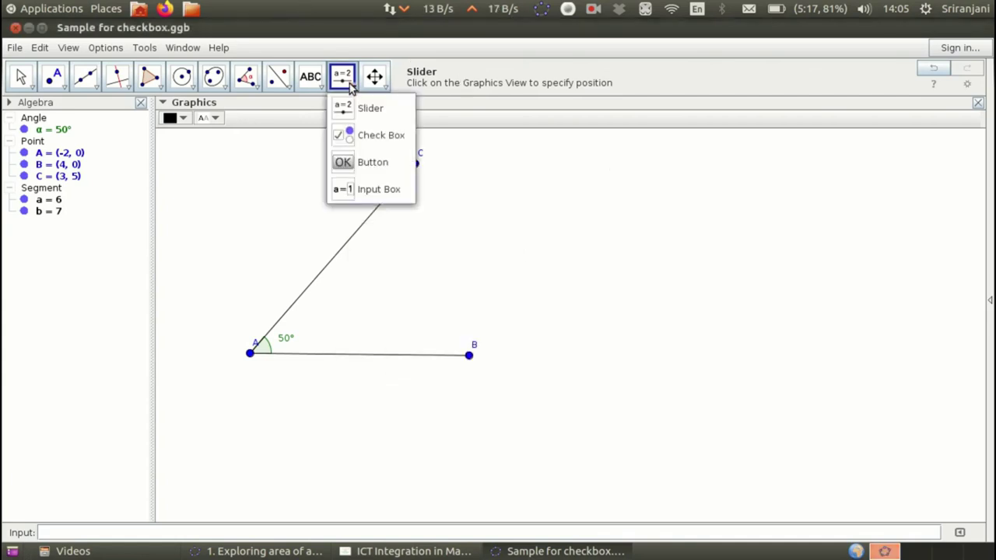
pyautogui.click(372, 134)
pyautogui.click(733, 179)
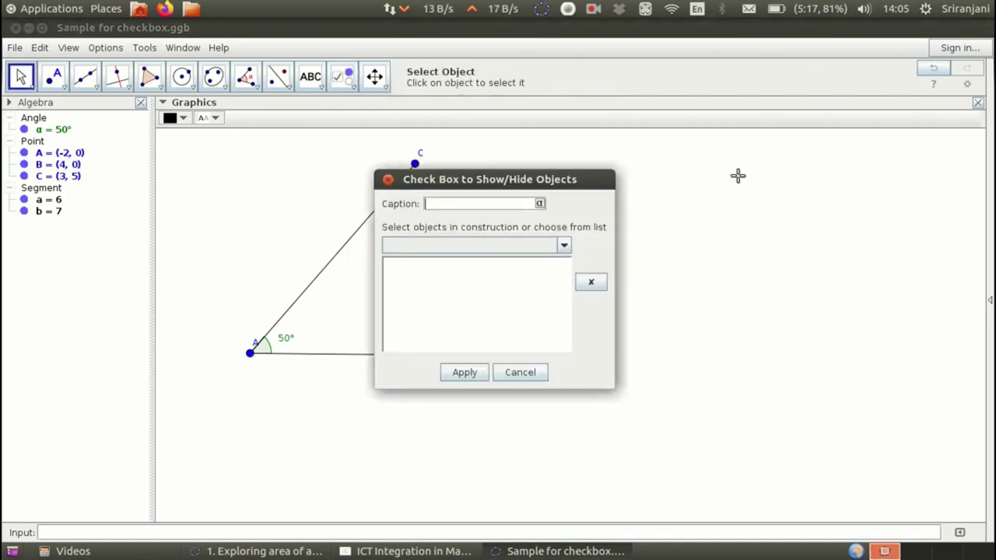
pyautogui.write('Showangle')
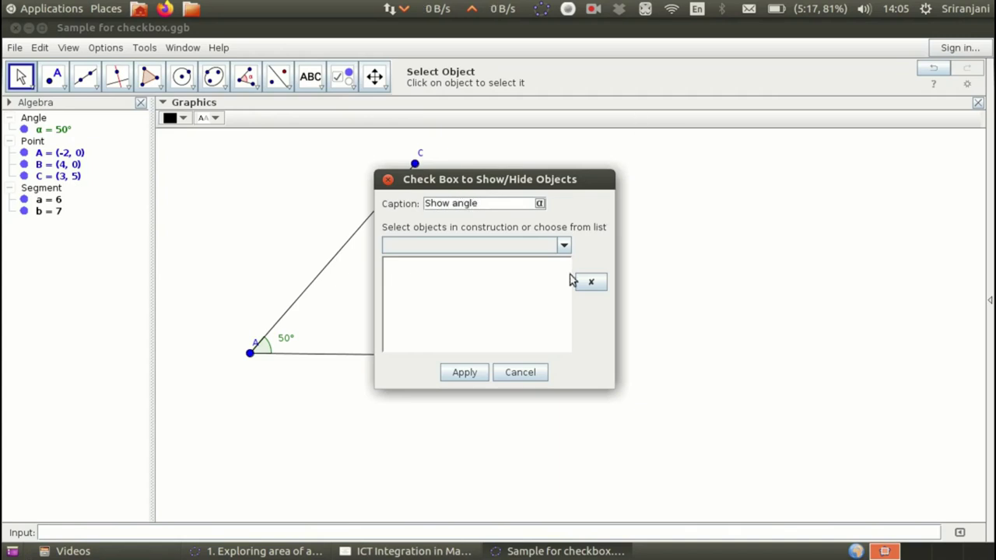
pyautogui.click(564, 245)
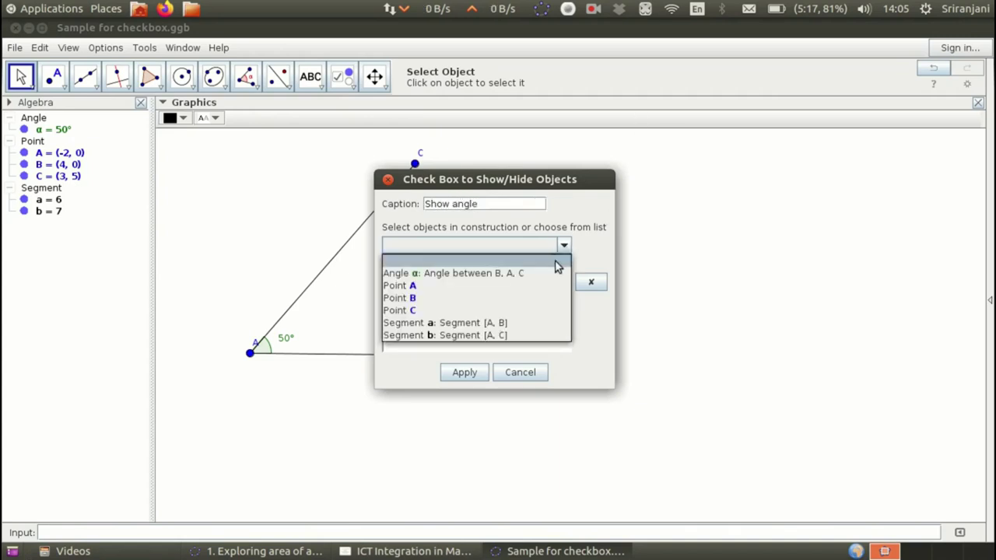
pyautogui.click(533, 275)
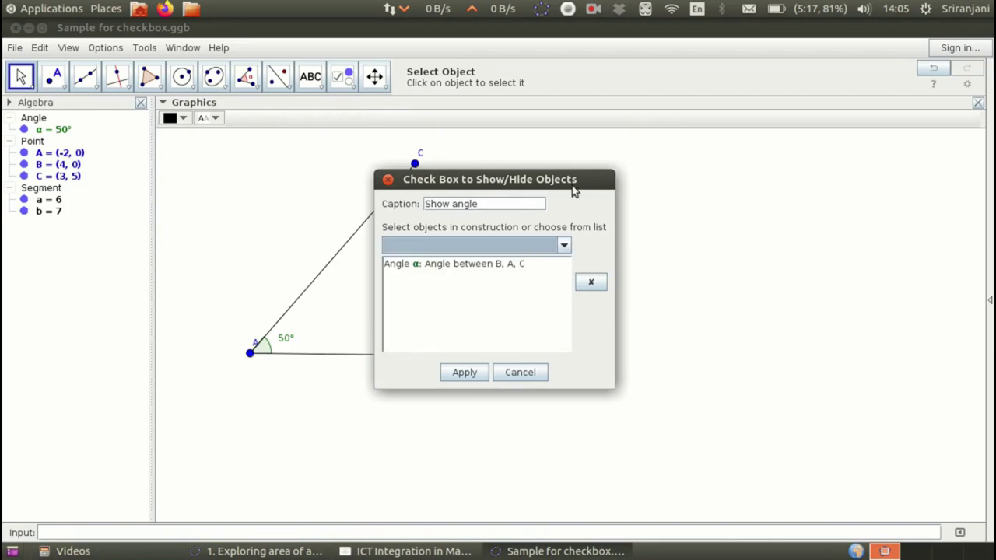
pyautogui.moveTo(571, 184); pyautogui.dragTo(715, 160)
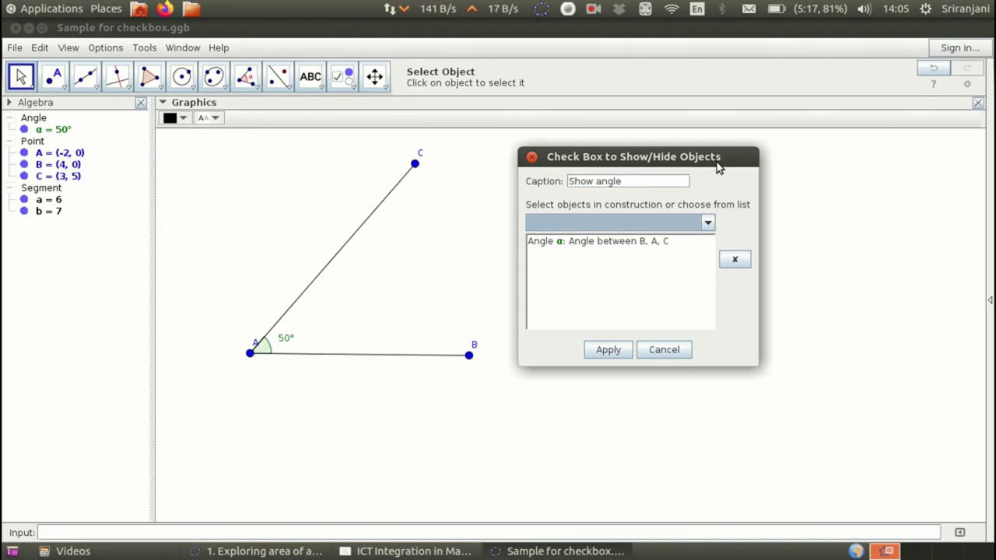
pyautogui.click(617, 347)
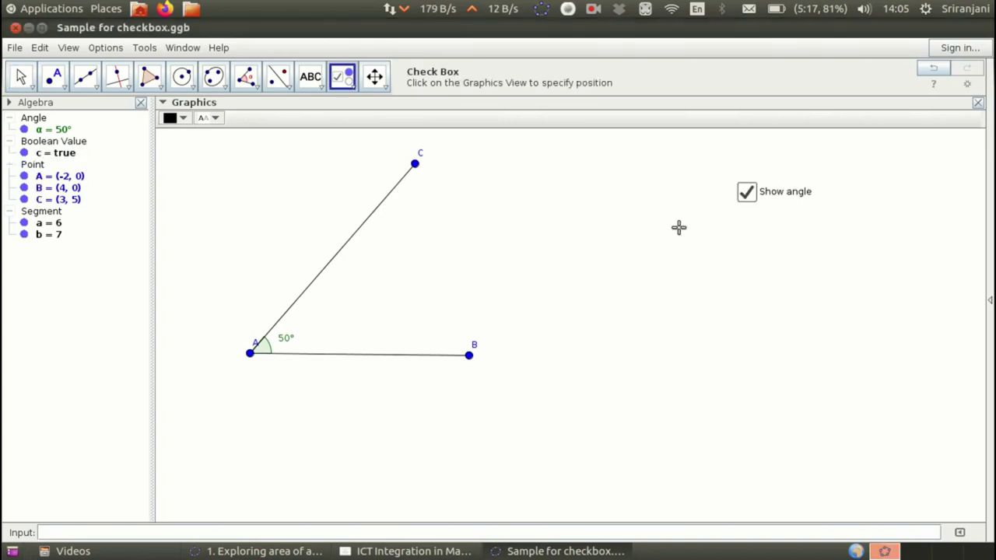
pyautogui.click(20, 75)
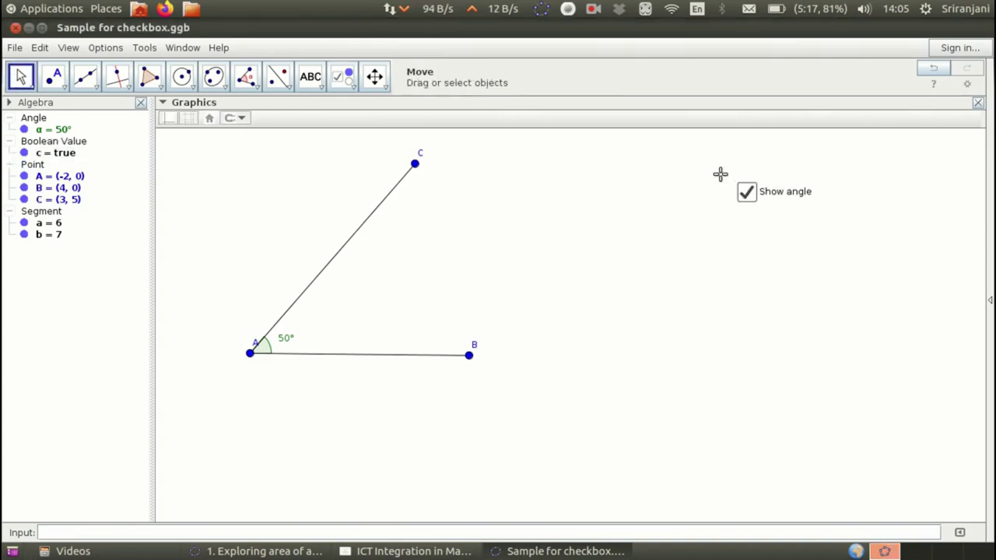
pyautogui.click(747, 193)
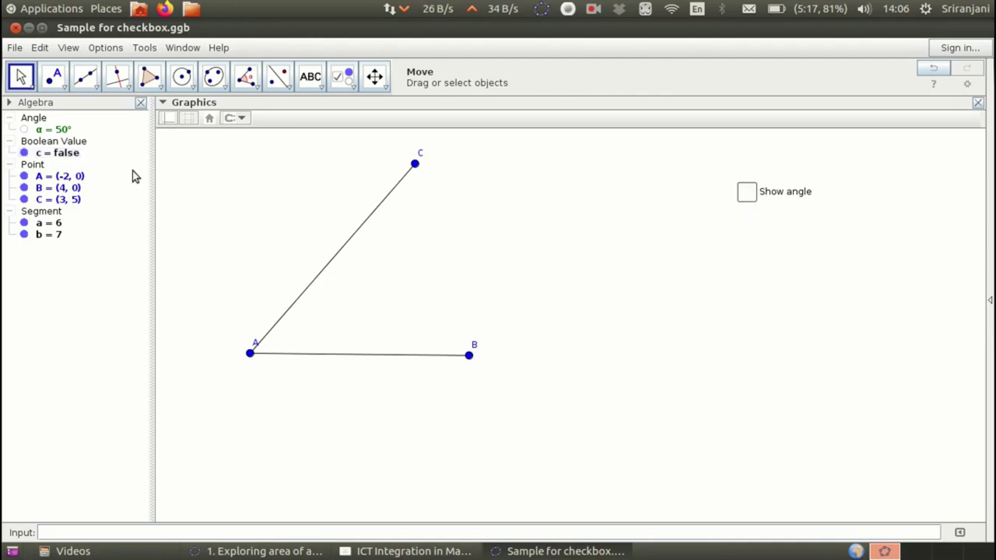
pyautogui.click(746, 195)
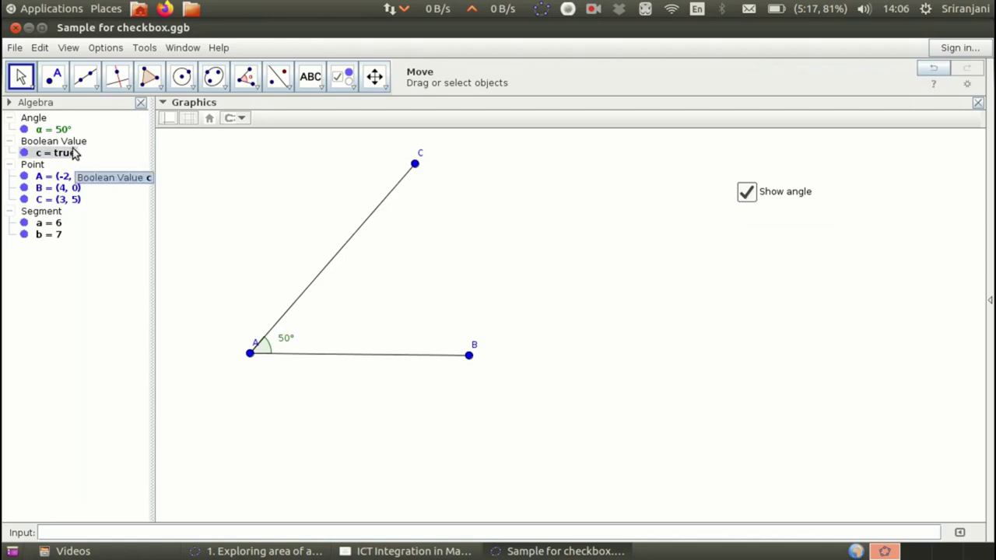
pyautogui.click(85, 76)
pyautogui.click(89, 104)
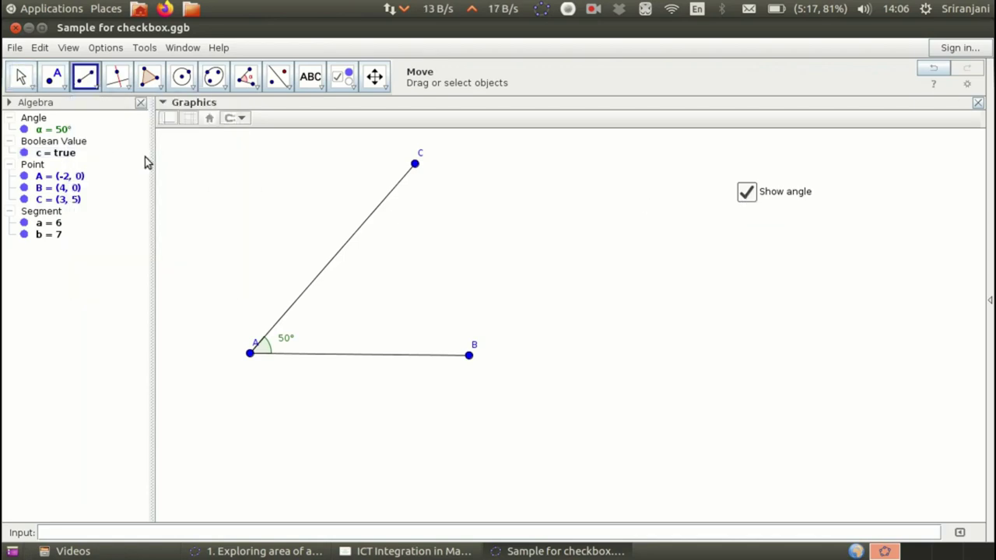
# - Draw side d from C to B and delete the old Show angle checkbox
pyautogui.click(414, 164)
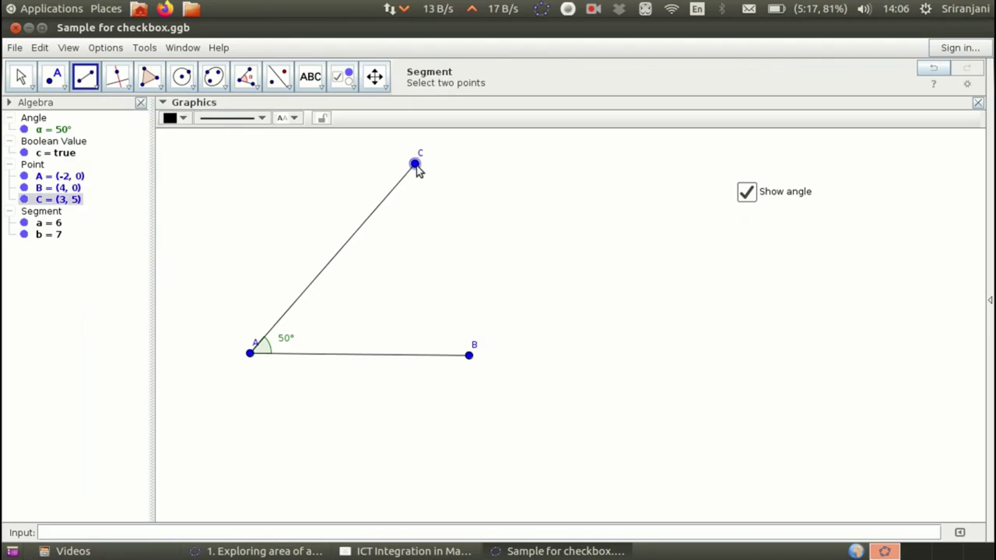
pyautogui.click(469, 355)
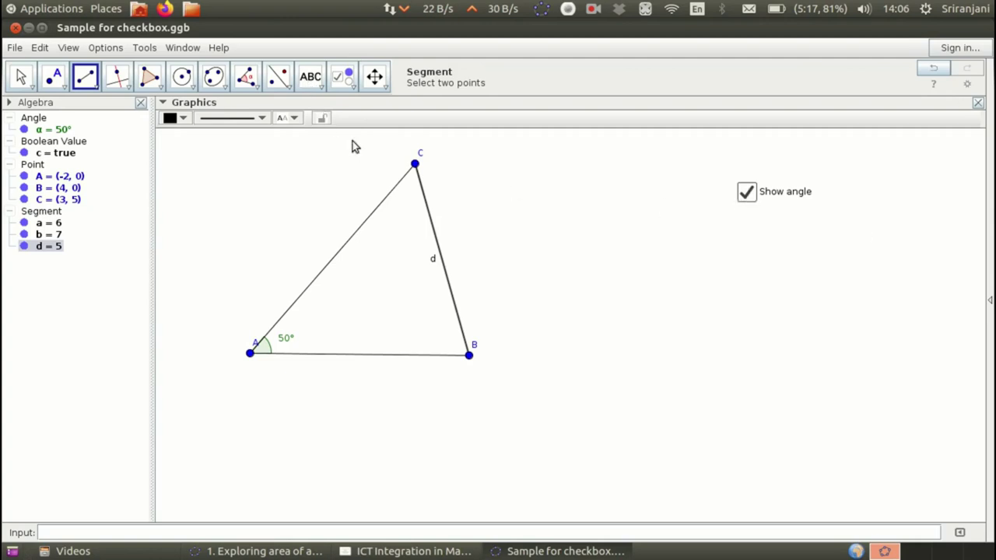
pyautogui.rightClick(772, 194)
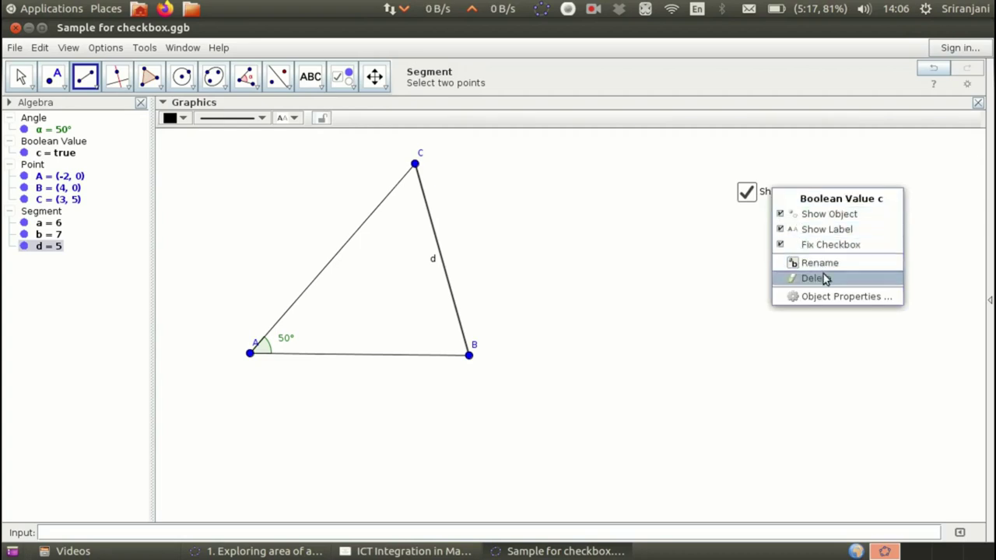
pyautogui.click(823, 280)
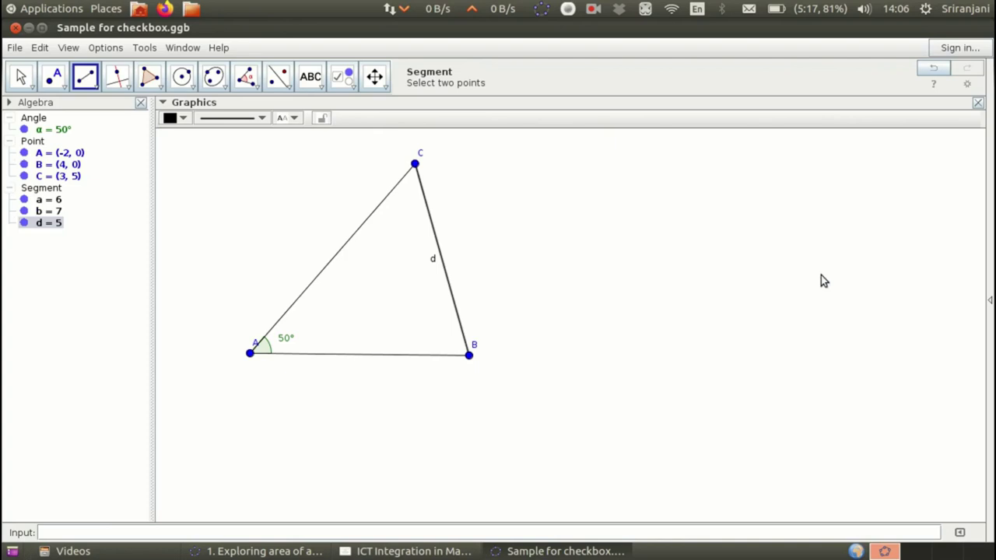
# - Start a checkbox with an 'opposite side' caption, then cancel it without creating it
pyautogui.click(343, 77)
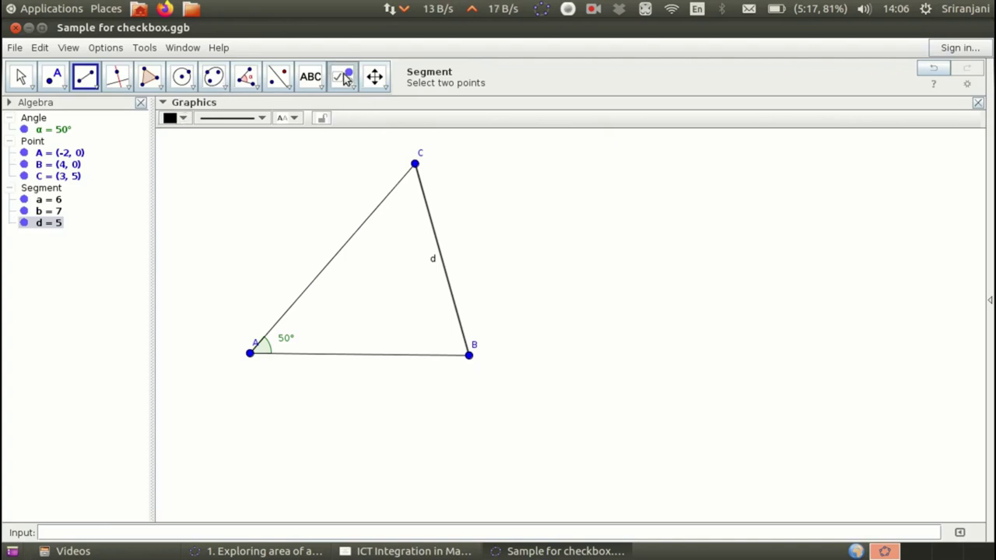
pyautogui.click(771, 204)
pyautogui.write('Show angle and opp')
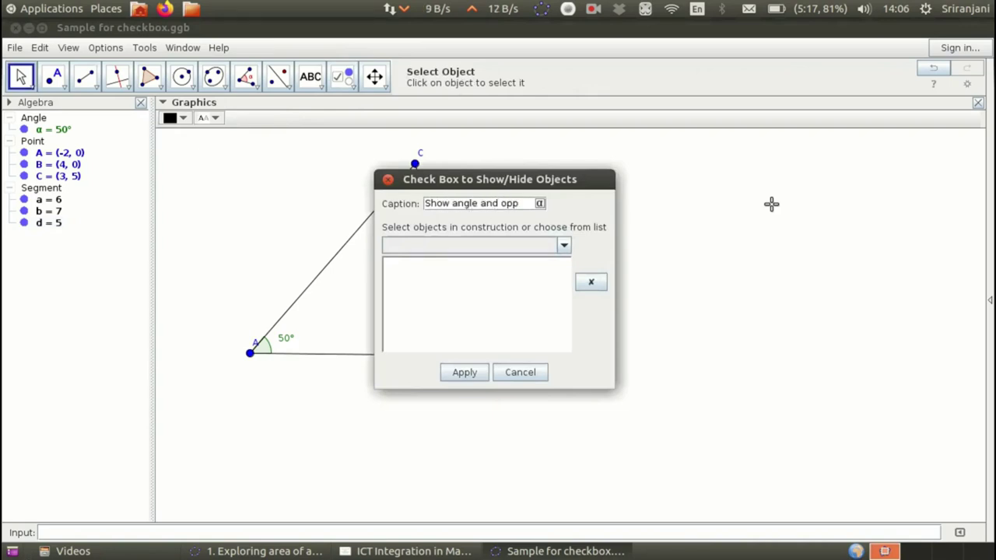
pyautogui.write('osie')
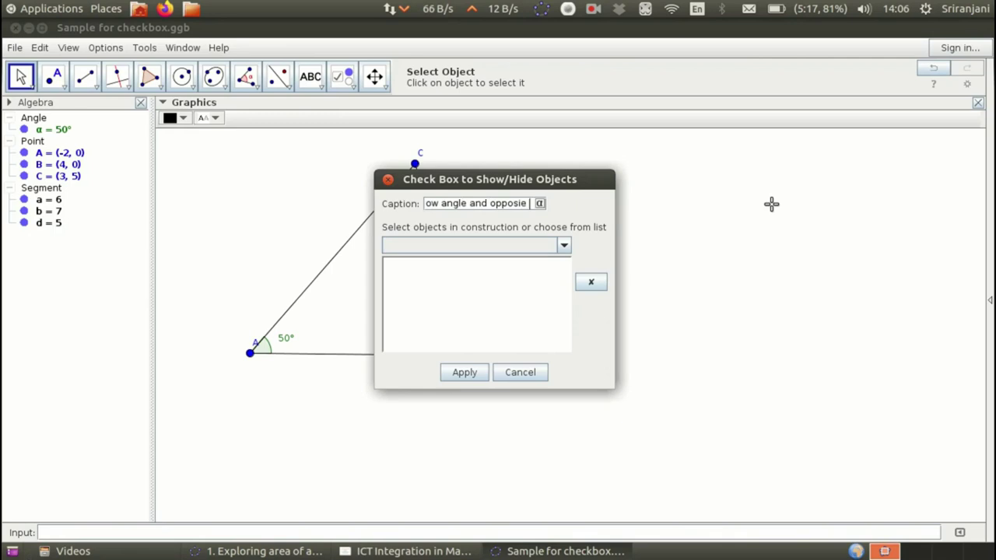
pyautogui.press('BackSpace')
pyautogui.write('te sid')
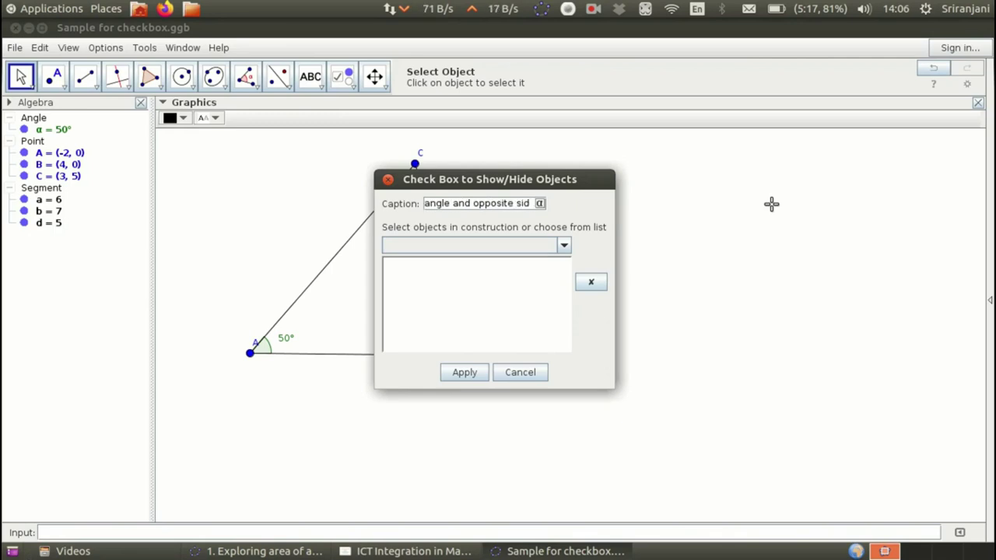
pyautogui.write('e')
pyautogui.click(564, 246)
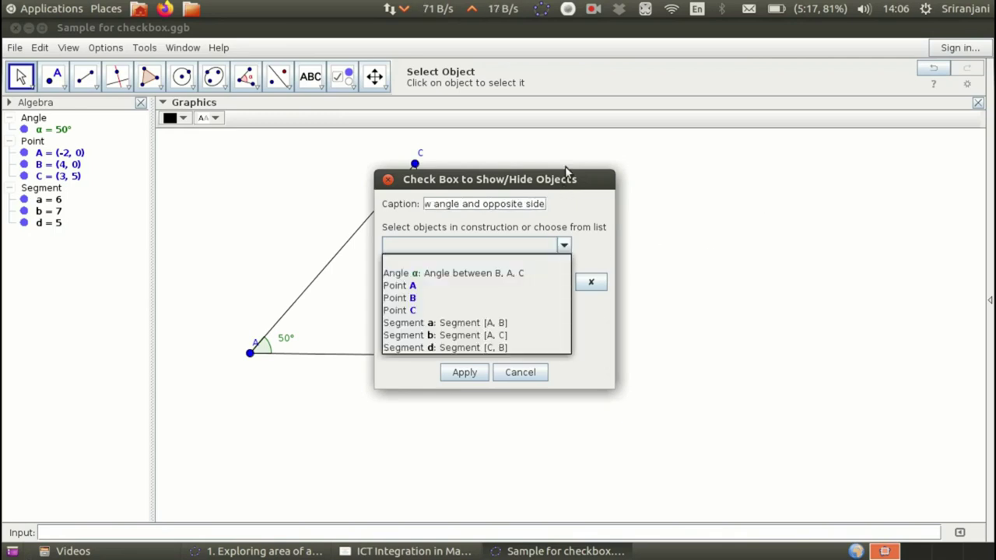
pyautogui.click(598, 182)
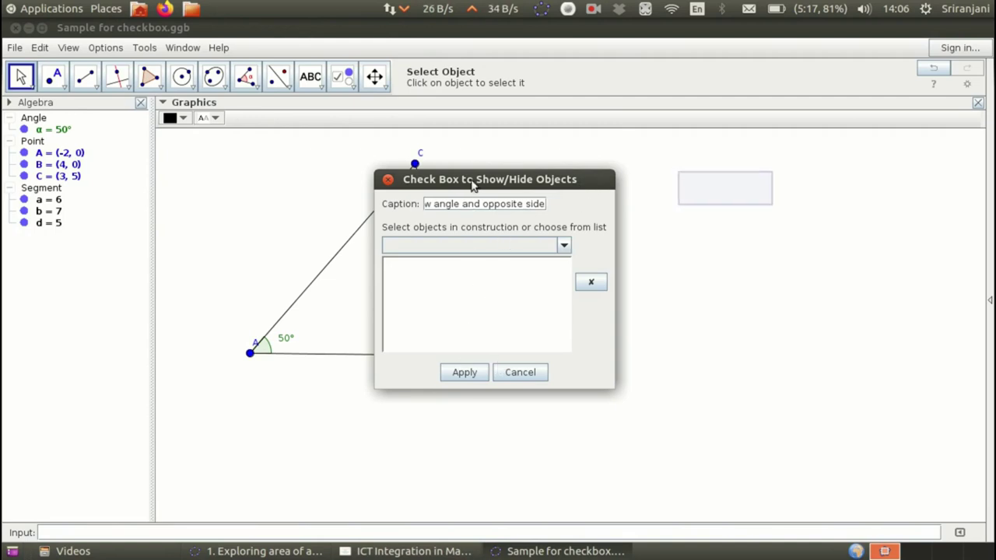
pyautogui.press('Escape')
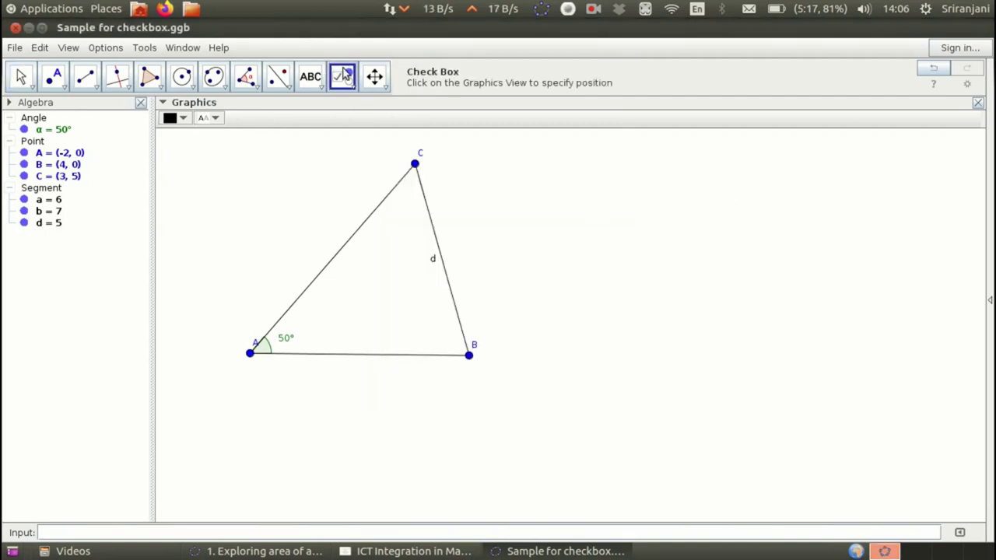
# - Place a checkbox captioned 'Show angle and opposite side' linked to angle α and segment d
pyautogui.click(813, 208)
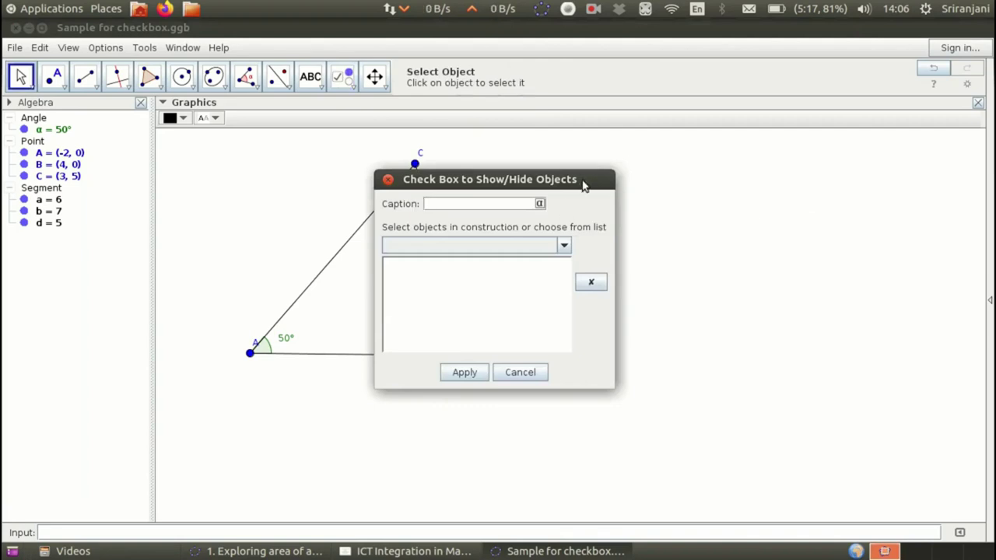
pyautogui.moveTo(583, 182); pyautogui.dragTo(780, 167)
pyautogui.write('S')
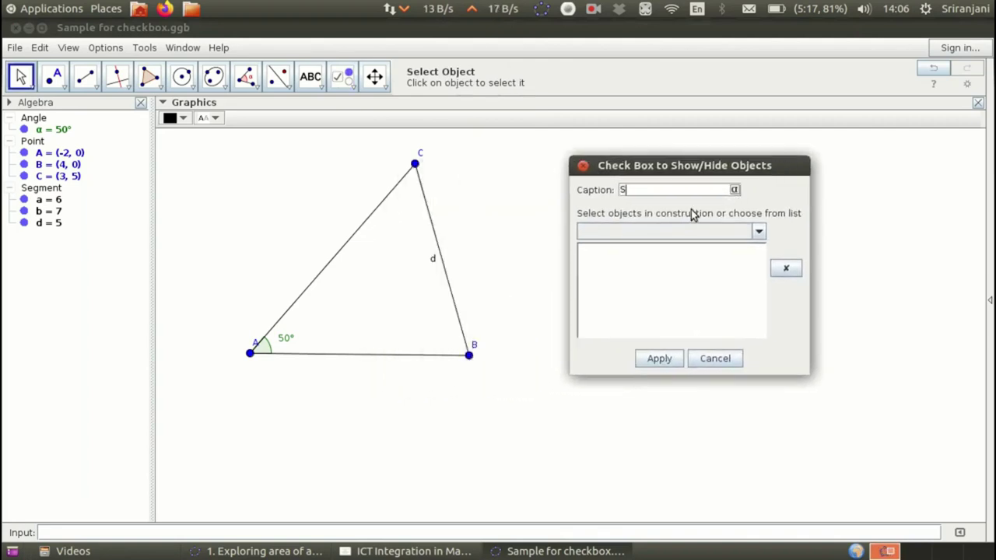
pyautogui.write('hi')
pyautogui.press('BackSpace')
pyautogui.write('ow an')
pyautogui.write('pposite side')
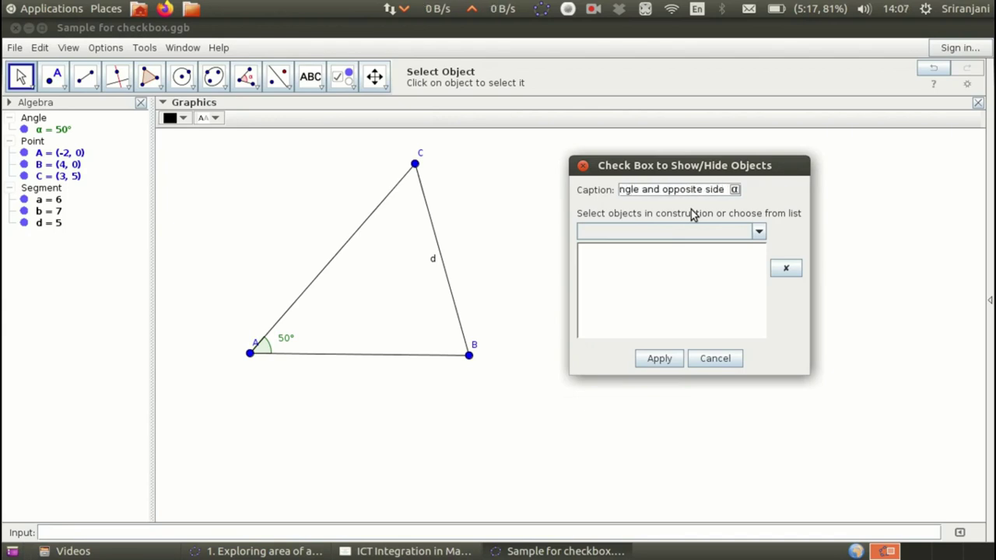
pyautogui.click(658, 234)
pyautogui.click(758, 234)
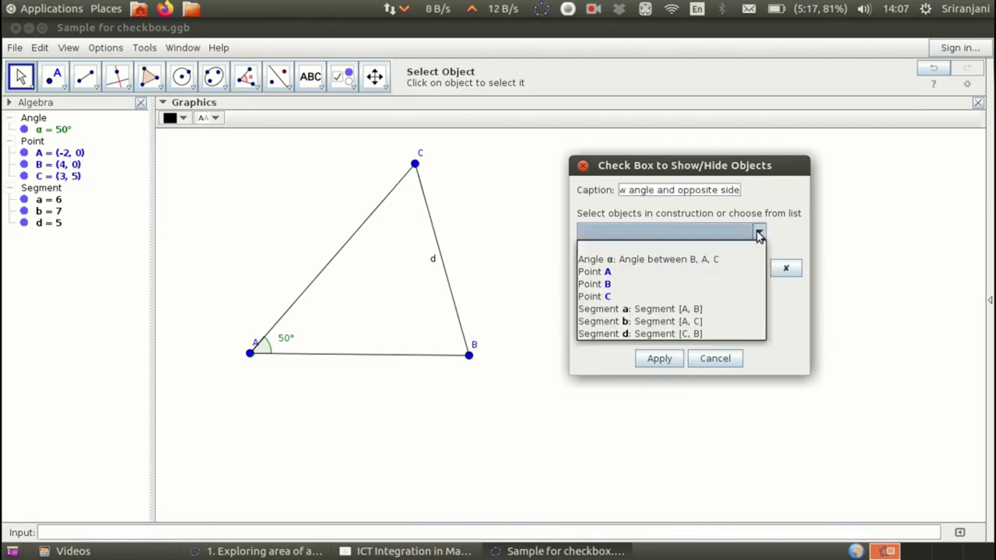
pyautogui.click(717, 259)
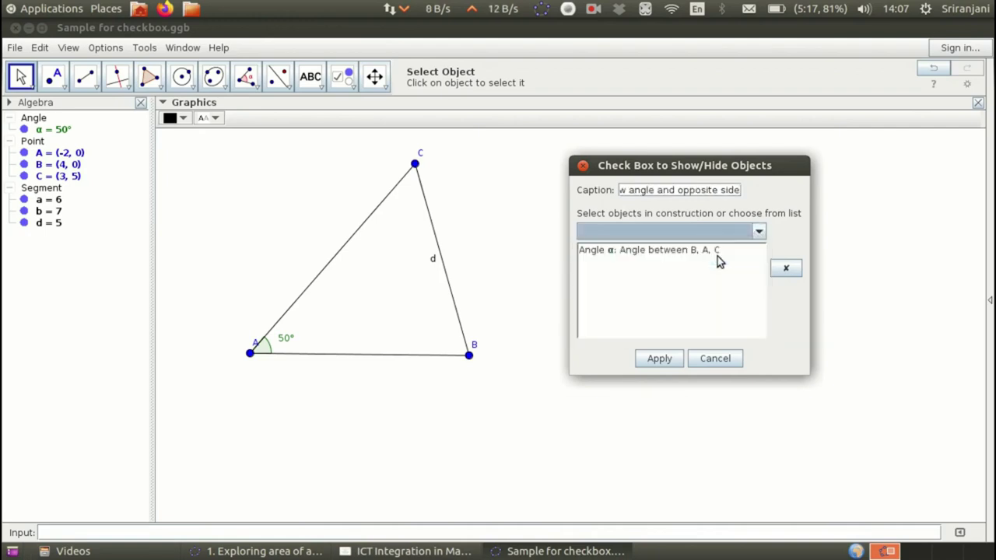
pyautogui.click(758, 231)
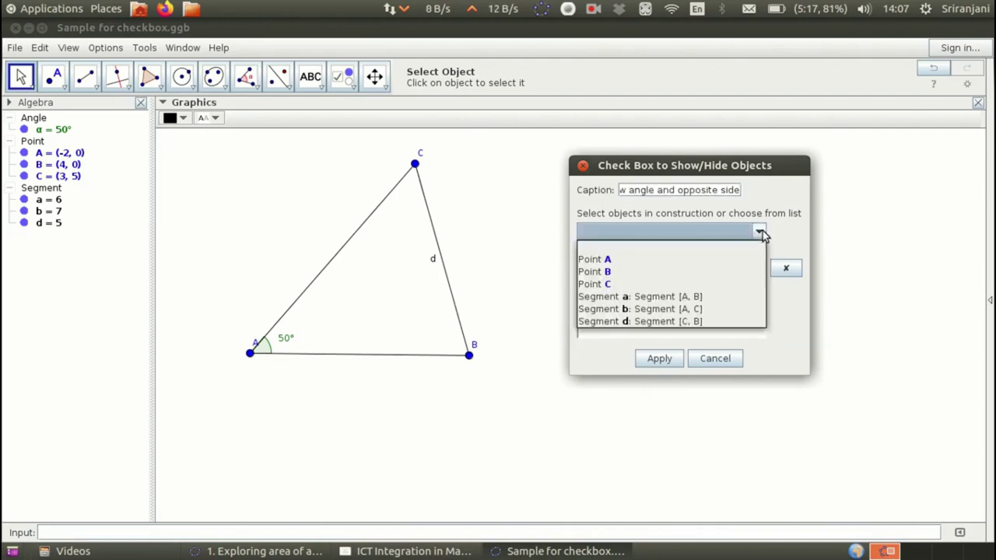
pyautogui.click(611, 321)
# - Create the new checkbox, then untick it with the Move tool to hide α and d
pyautogui.click(659, 359)
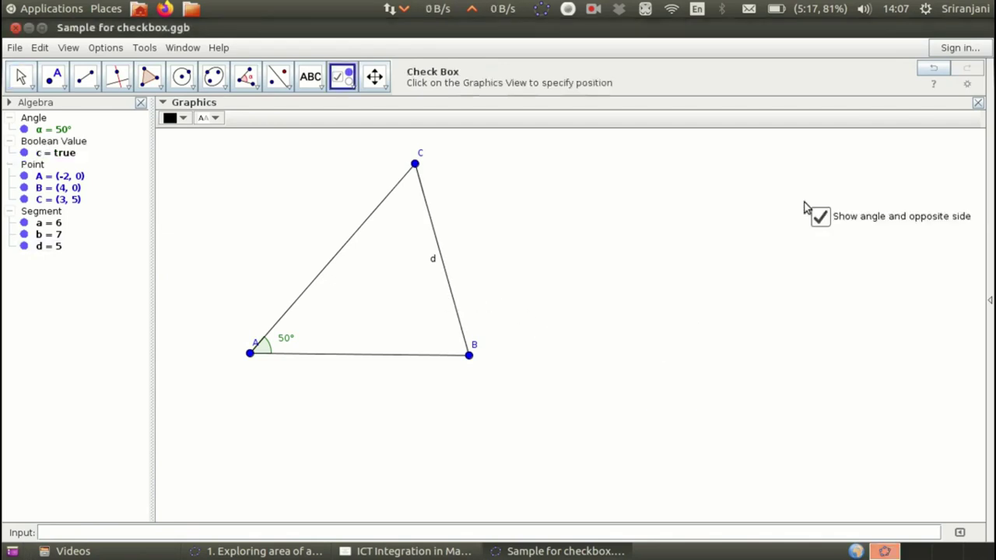
pyautogui.click(21, 76)
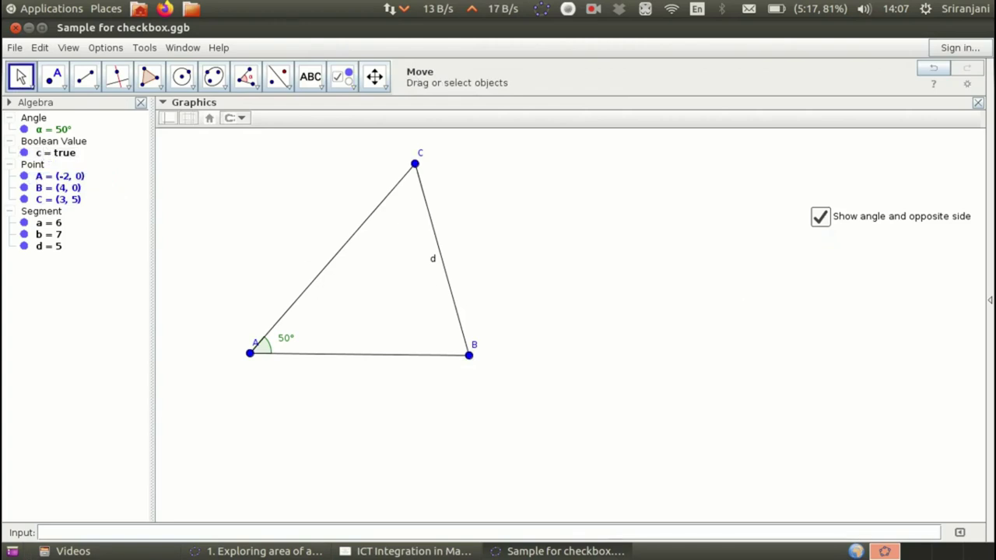
pyautogui.click(820, 217)
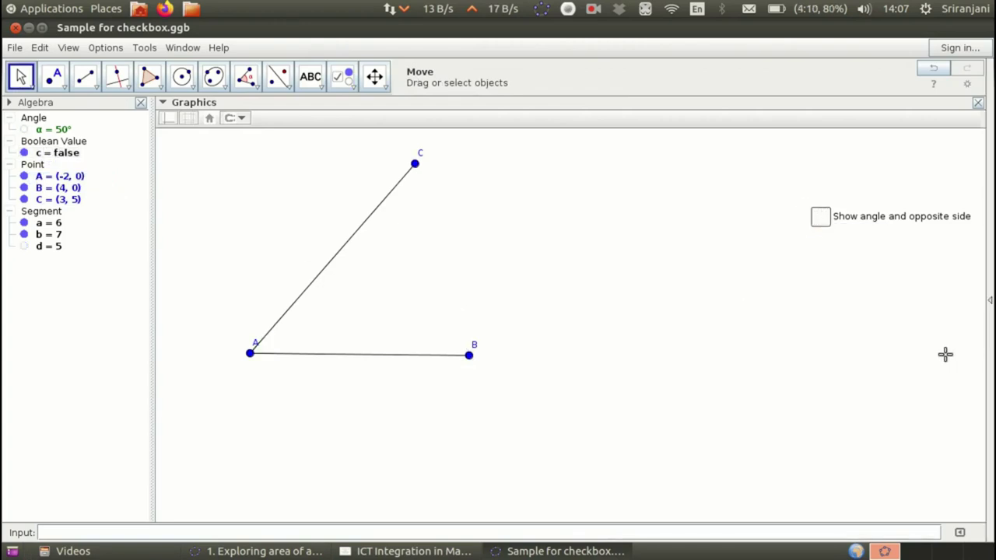